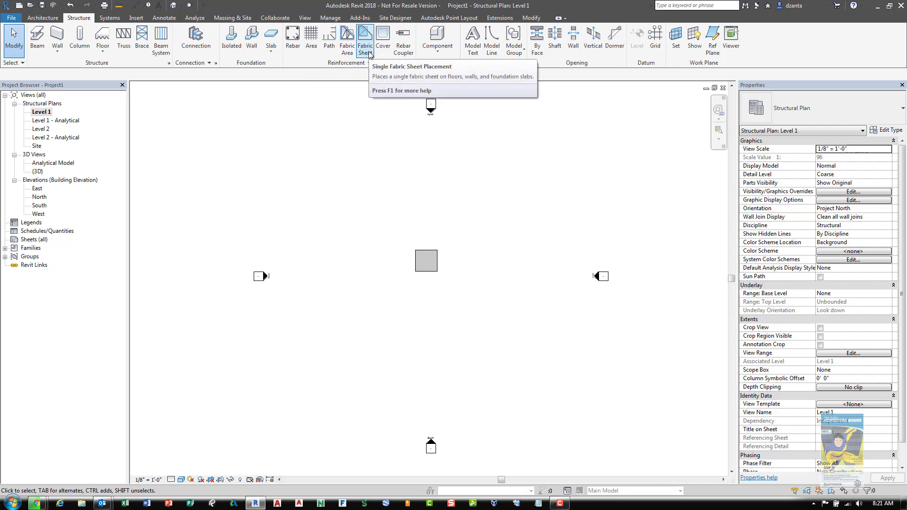
Select the foundation slab to inspect its properties, then deselect it
scroll(426, 259, up, 3)
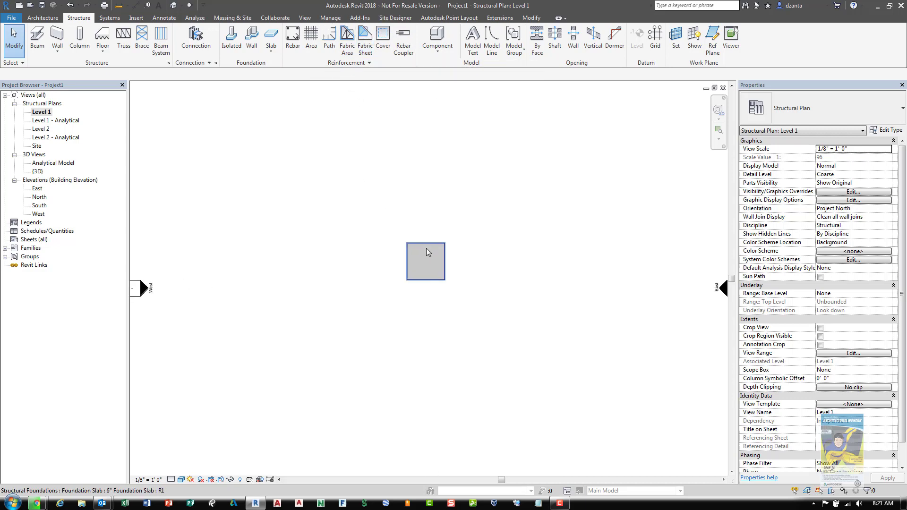
scroll(426, 248, up, 2)
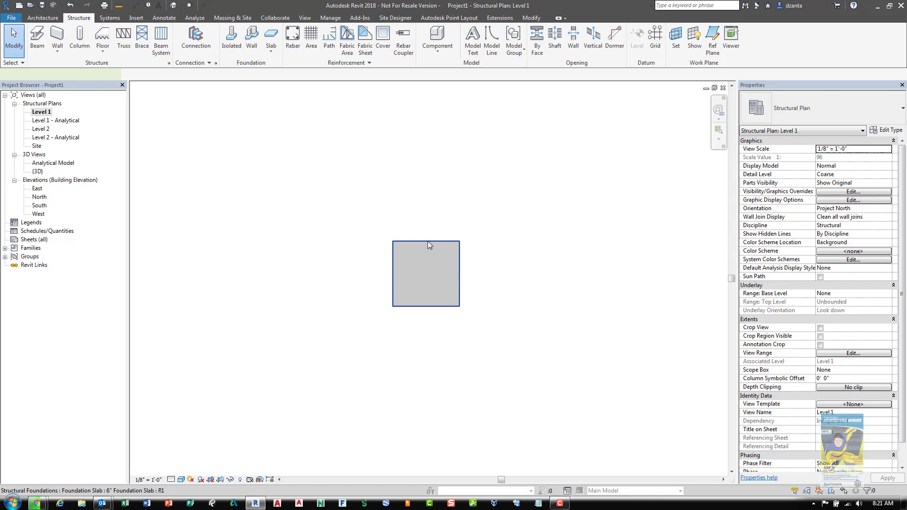
click(427, 241)
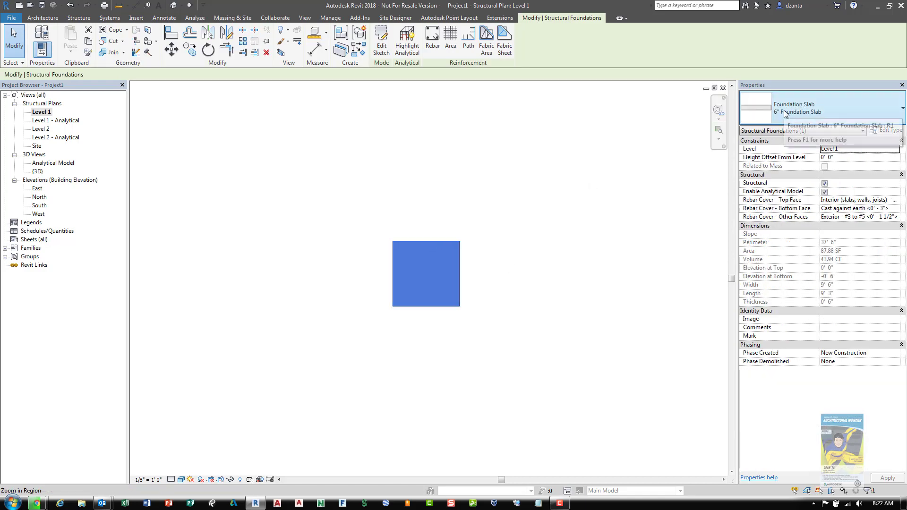
click(496, 187)
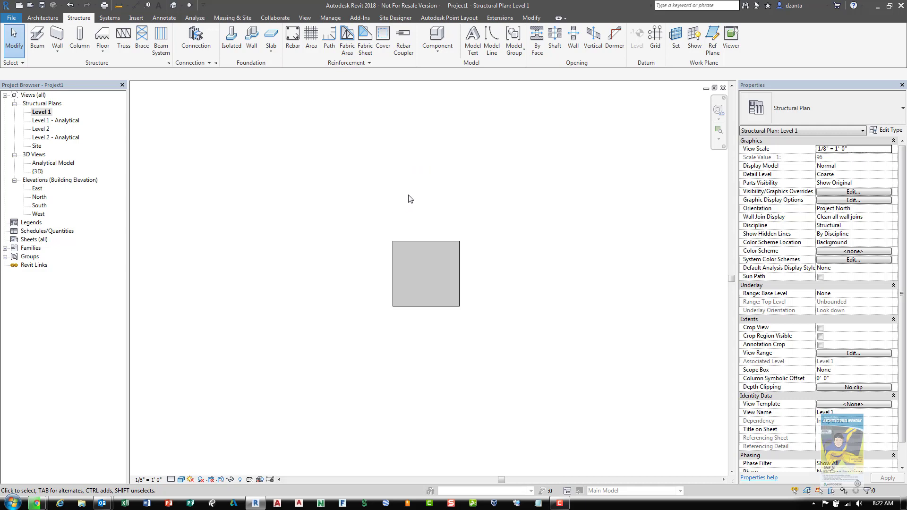
Begin single fabric sheet placement using the 4x4-W3.1xW3.1 sheet type
click(365, 50)
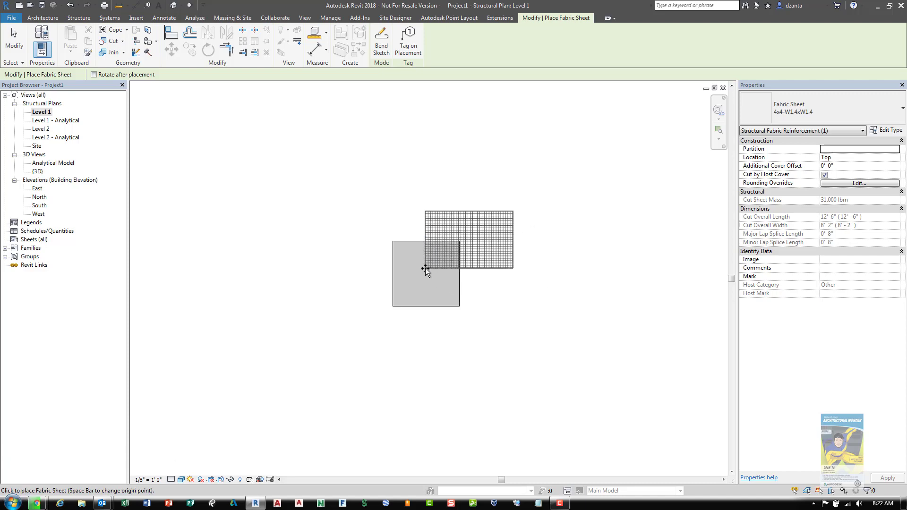
scroll(426, 268, up, 2)
scroll(421, 279, up, 2)
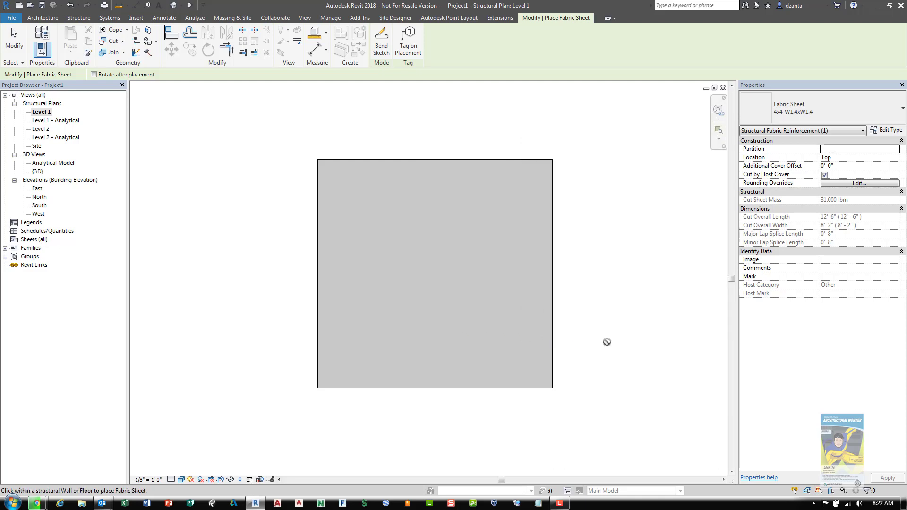
click(823, 111)
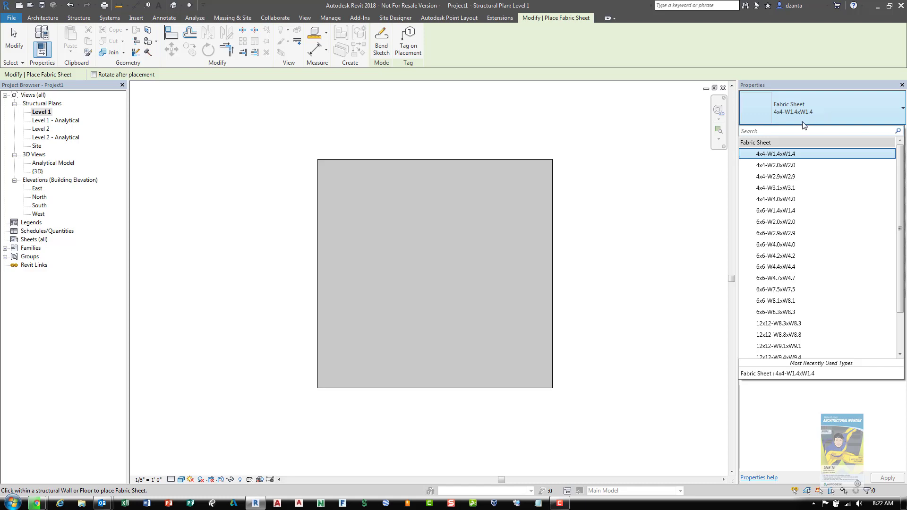
click(778, 189)
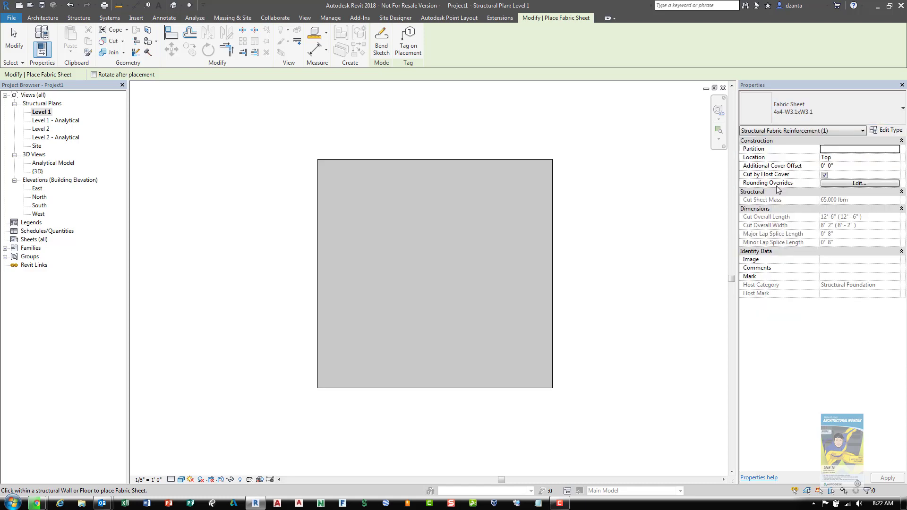
Review the 4x4-W3.1xW3.1 type properties (Grade 65, 12' 6" x 8' 2") in a widened dialog
click(889, 134)
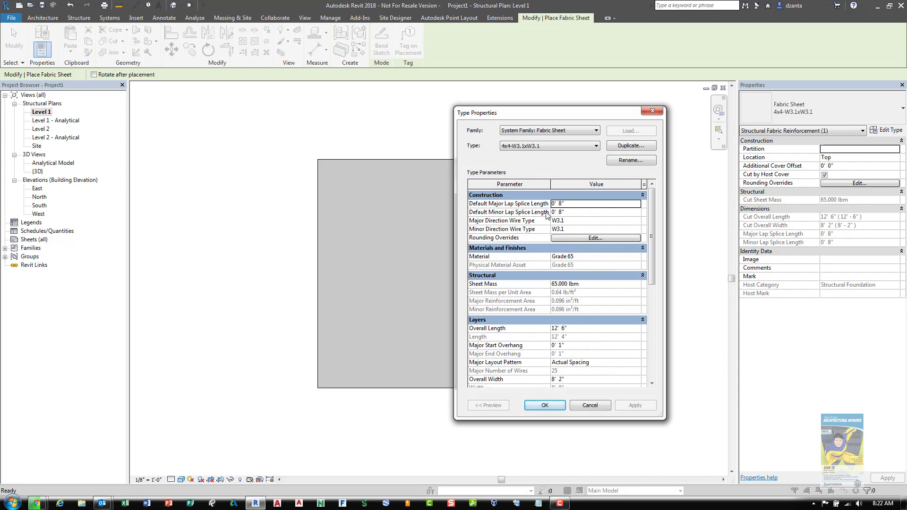
drag(455, 136, 404, 137)
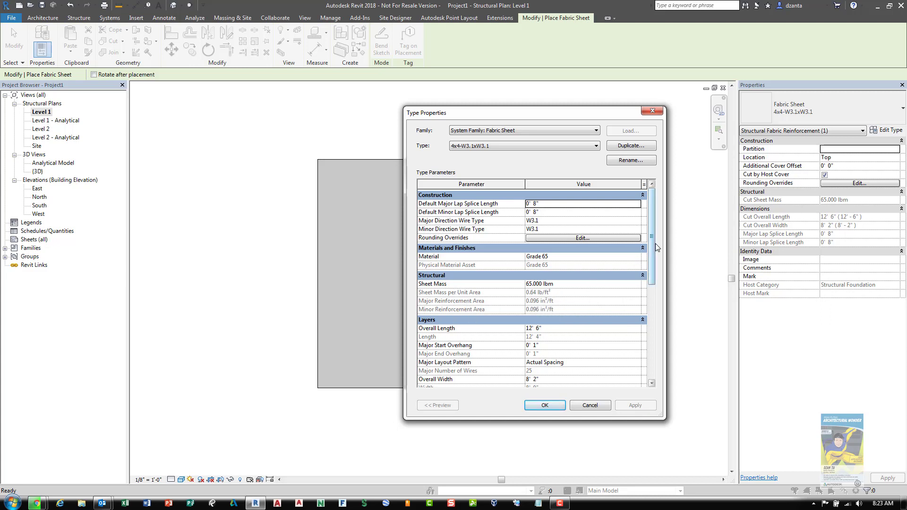
mouse_move(656, 243)
mouse_down()
mouse_move(651, 342)
mouse_move(660, 240)
mouse_up()
Close Type Properties unchanged and give the pending sheet partition FS-, keeping location Top
click(591, 405)
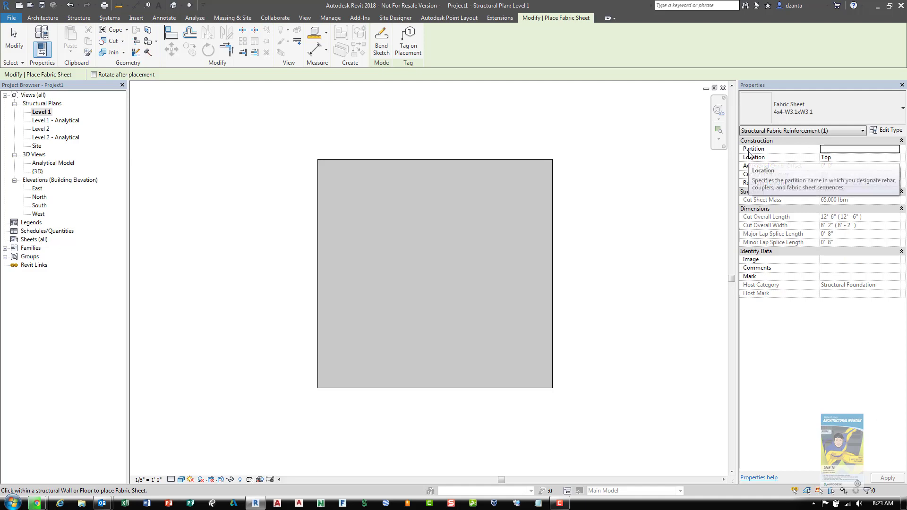
click(835, 149)
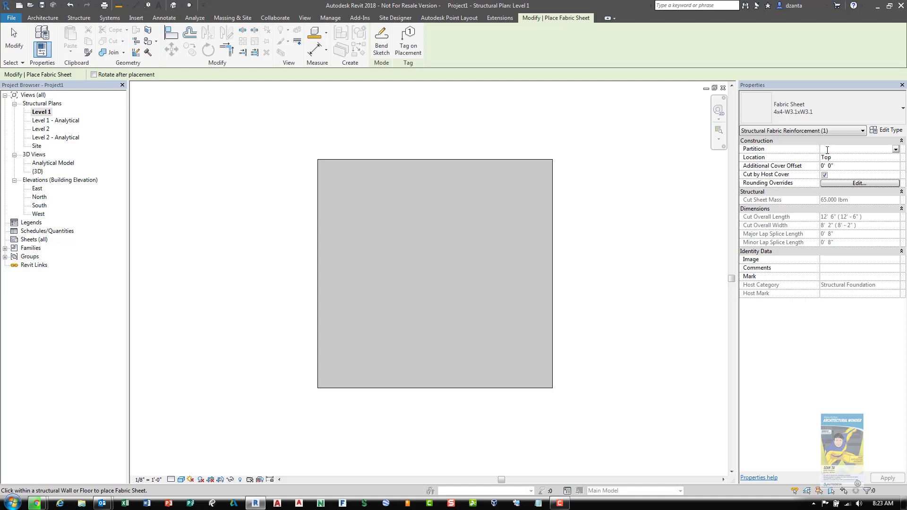
text(FS-)
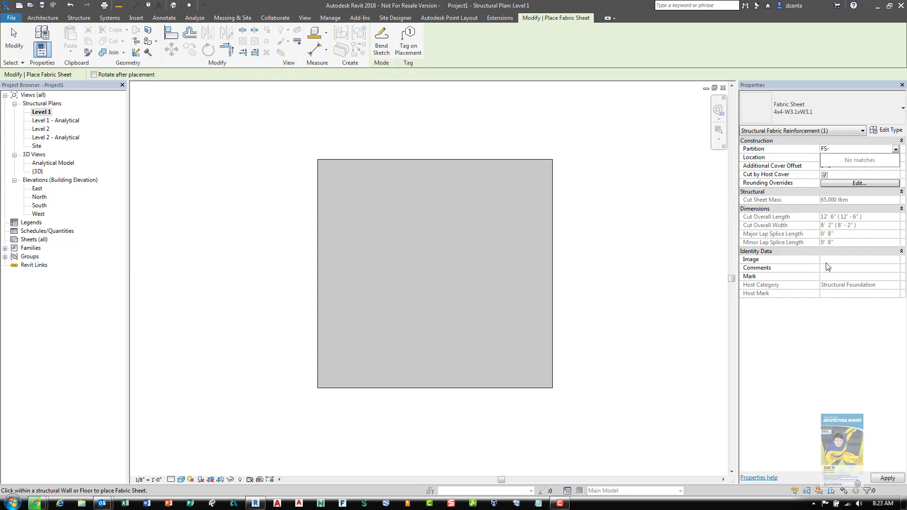
click(839, 362)
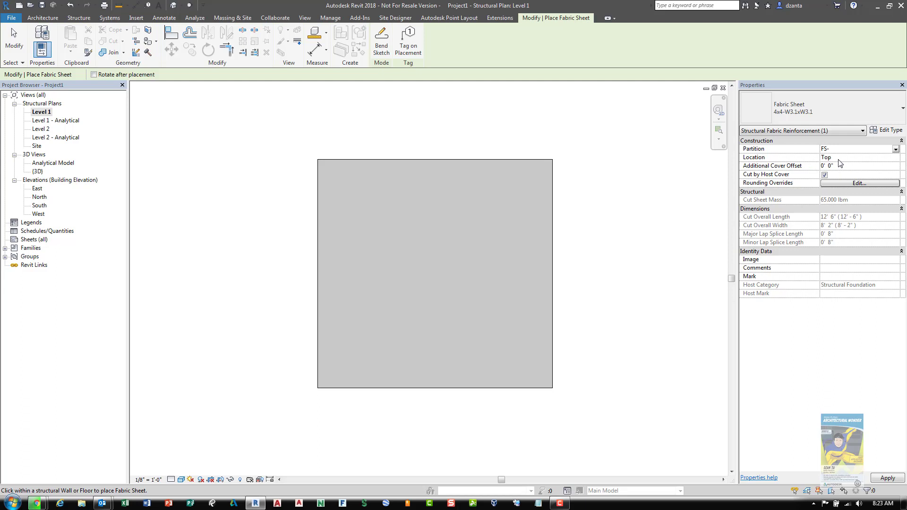
click(896, 158)
click(896, 159)
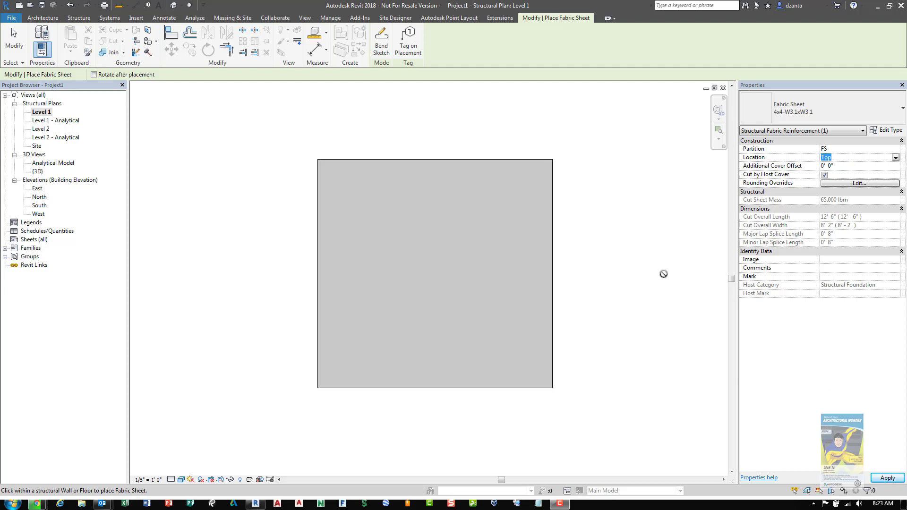
click(849, 184)
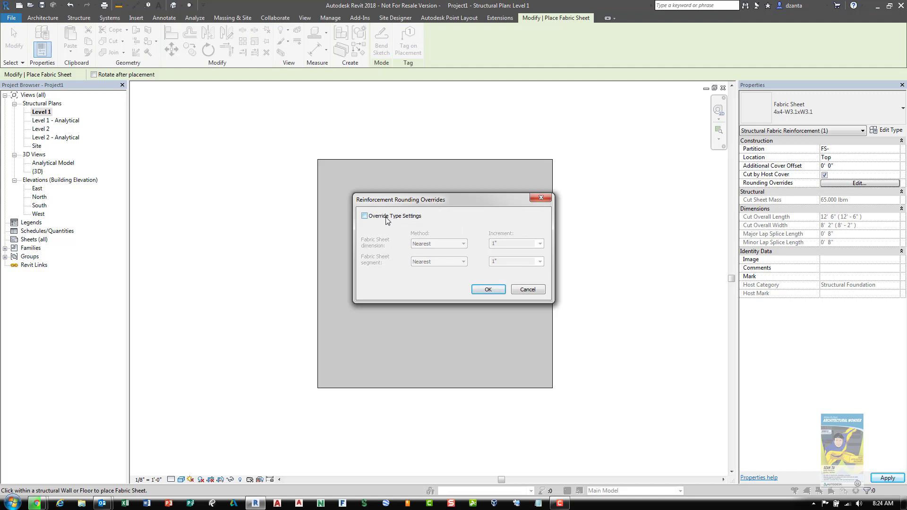
click(365, 216)
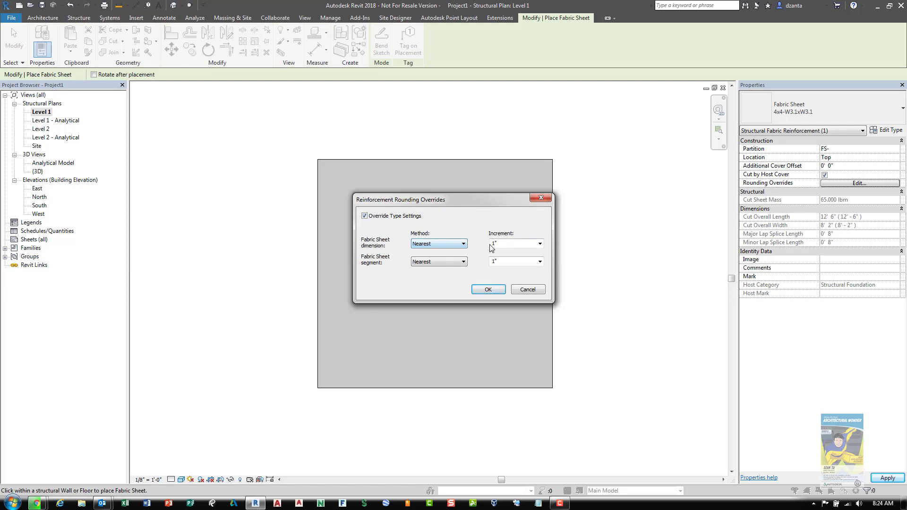
click(461, 247)
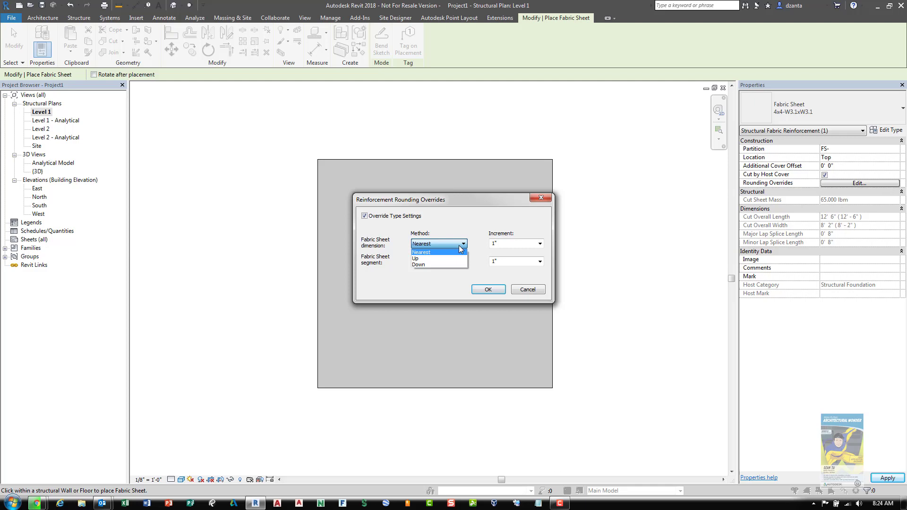
click(461, 248)
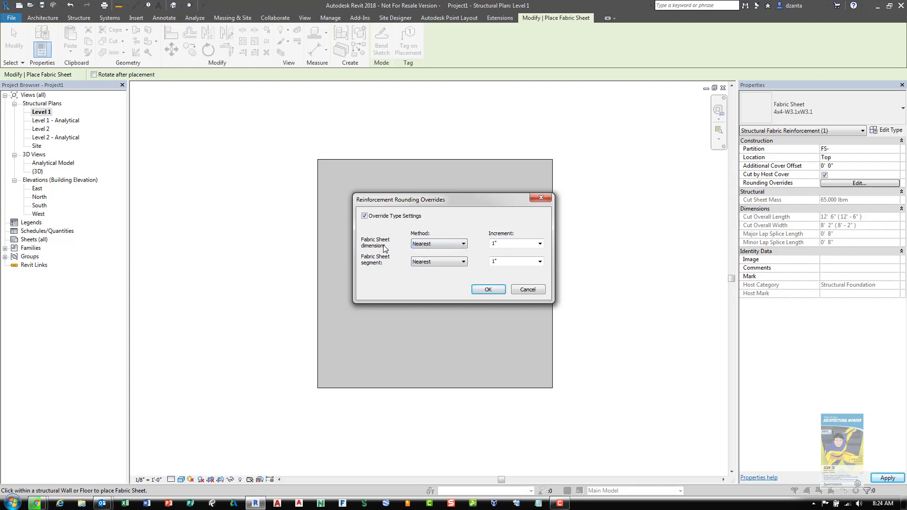
click(525, 290)
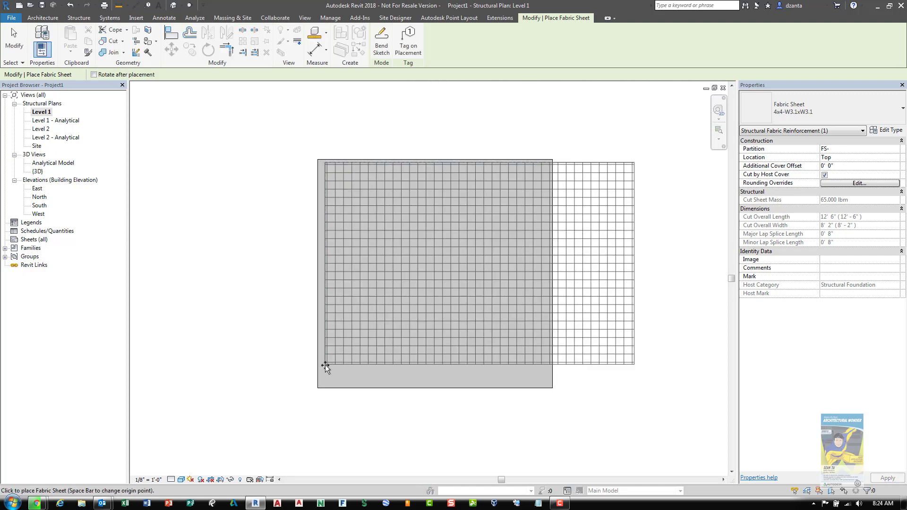
Place the sheet at the slab's lower-left corner and verify its 9' 3" x 8' 2" cut size
scroll(321, 385, up, 3)
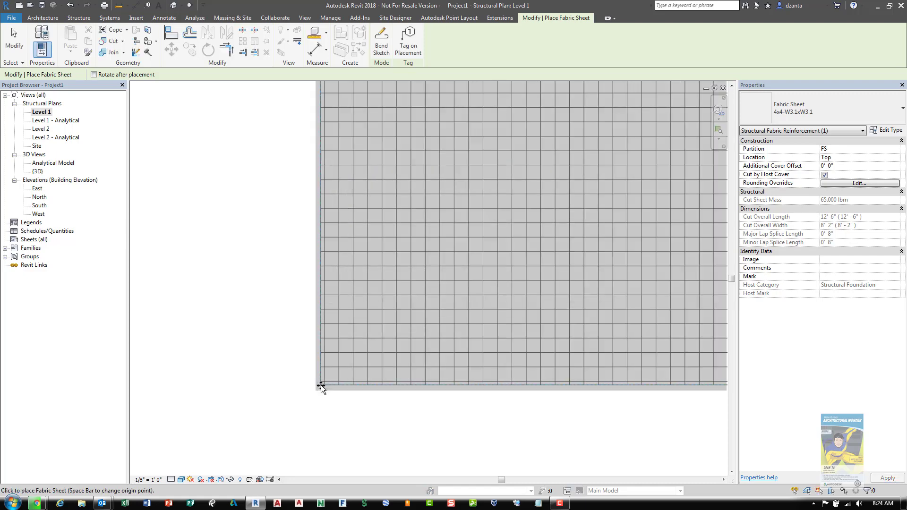
scroll(321, 384, up, 5)
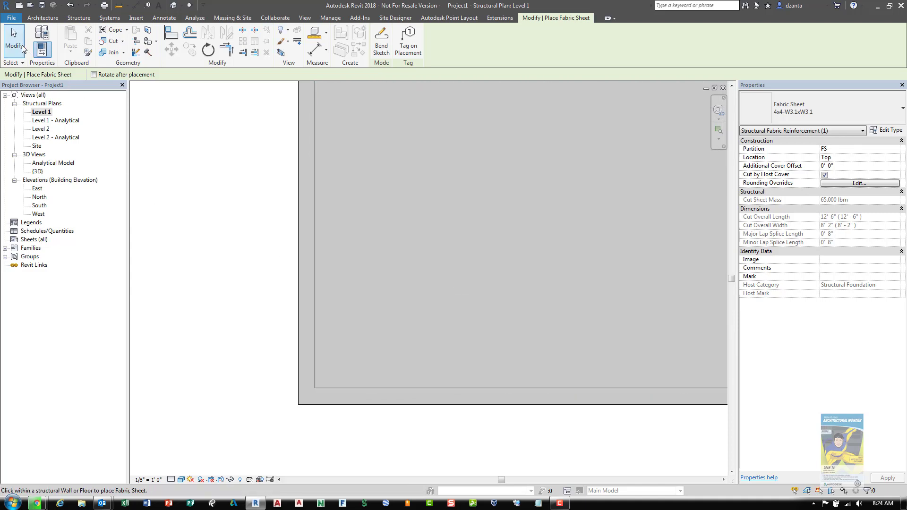
scroll(365, 244, down, 6)
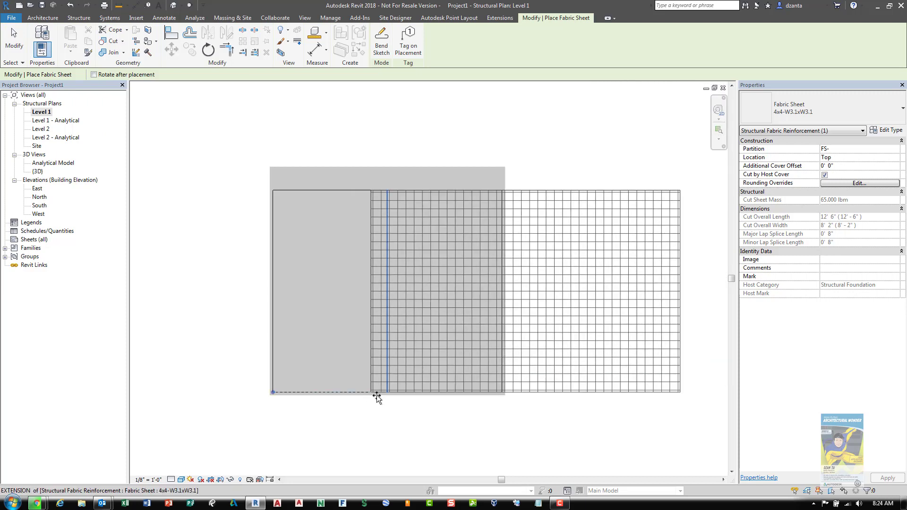
click(15, 41)
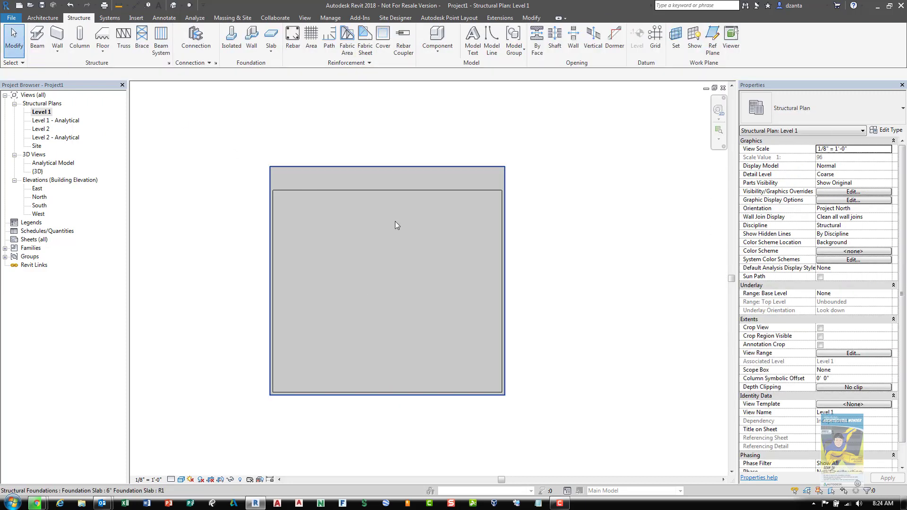
scroll(395, 221, up, 2)
middle_drag(453, 225, 490, 191)
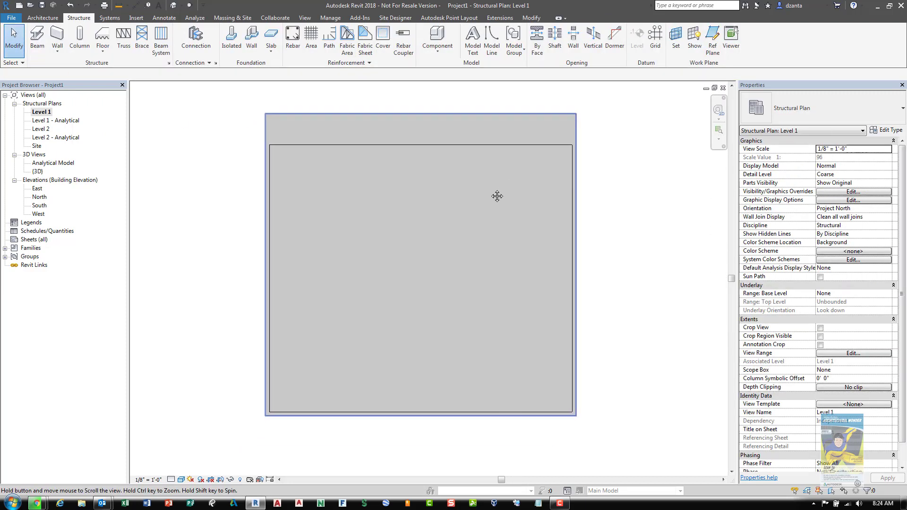
click(565, 147)
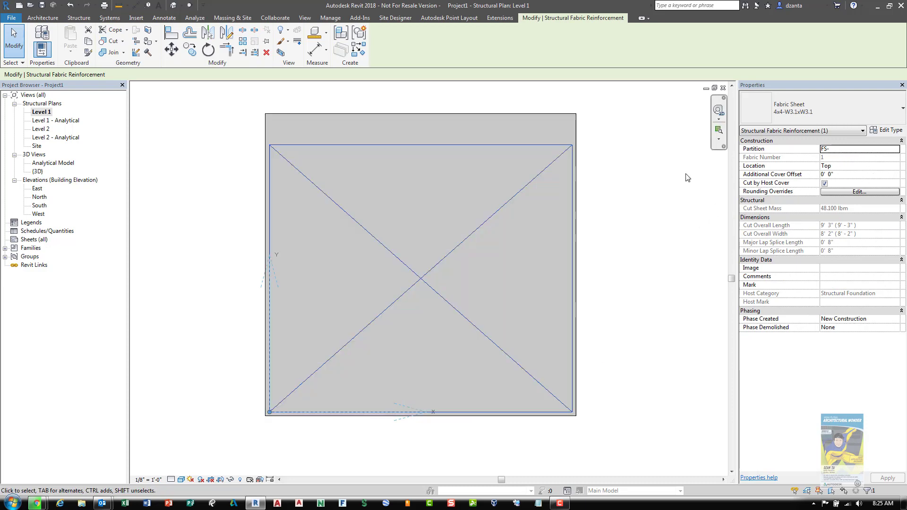
click(633, 178)
Draw a section line across the slab and open the Section 1 view
click(305, 17)
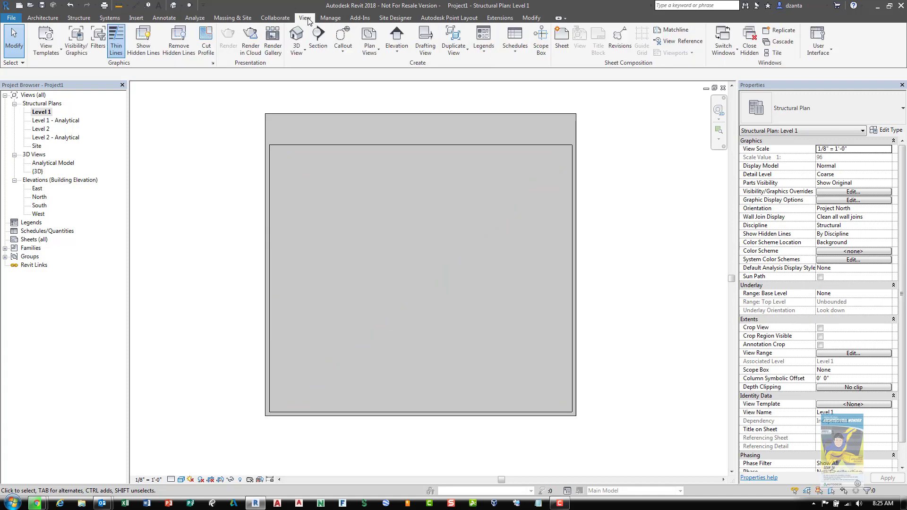
click(314, 37)
click(447, 433)
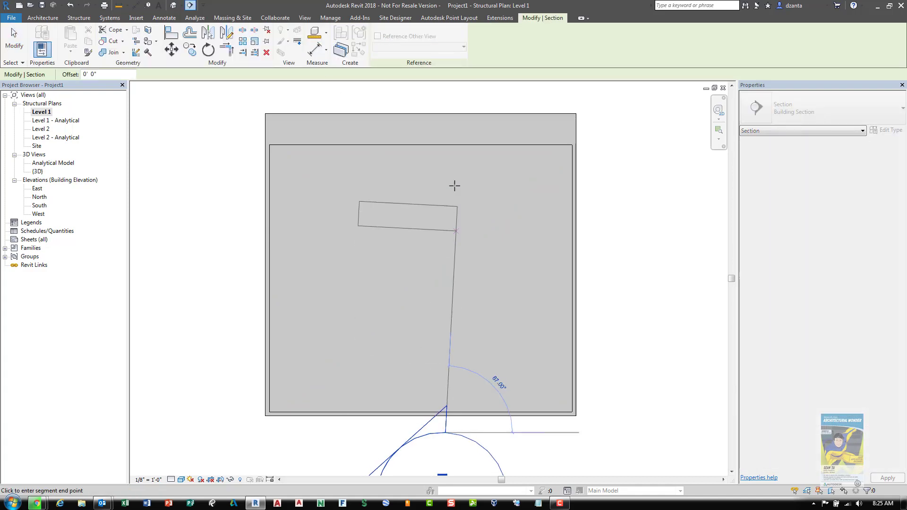
click(445, 101)
right_click(480, 98)
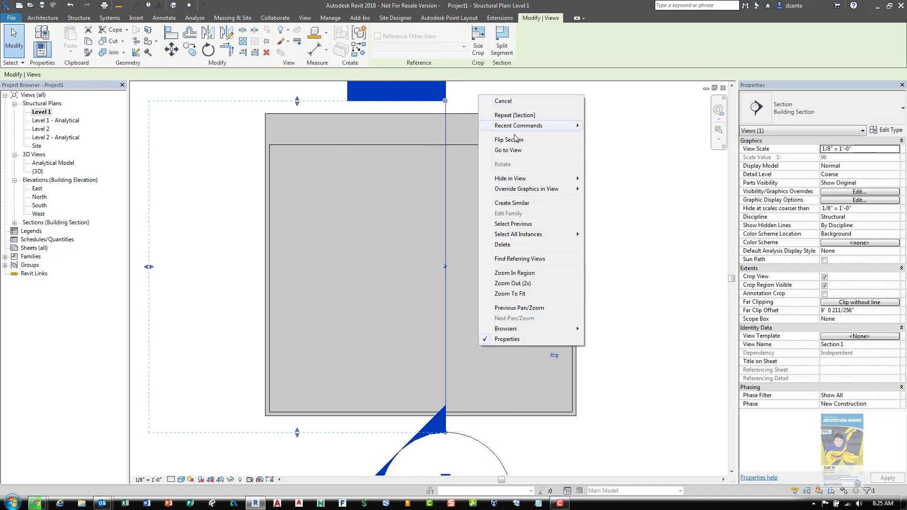
click(501, 148)
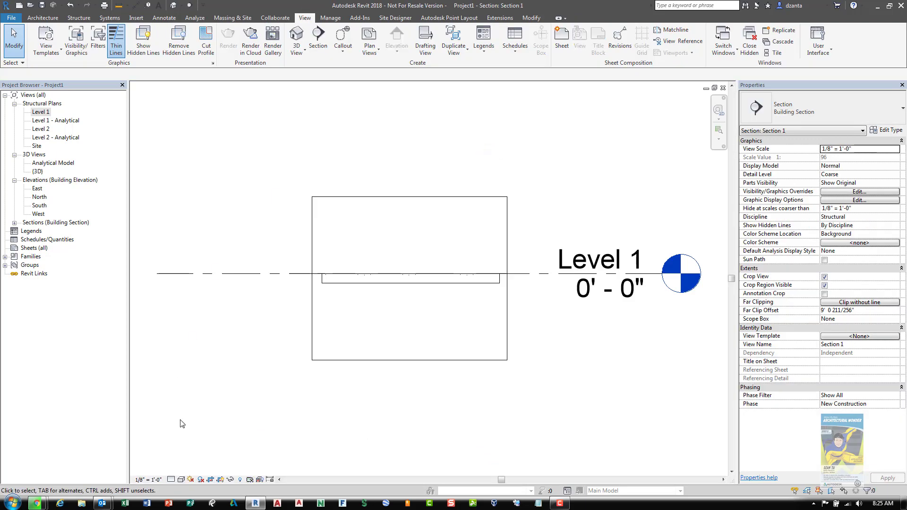
Set Section 1 to Fine detail level at 3" = 1'-0" scale
click(171, 480)
click(183, 471)
click(149, 480)
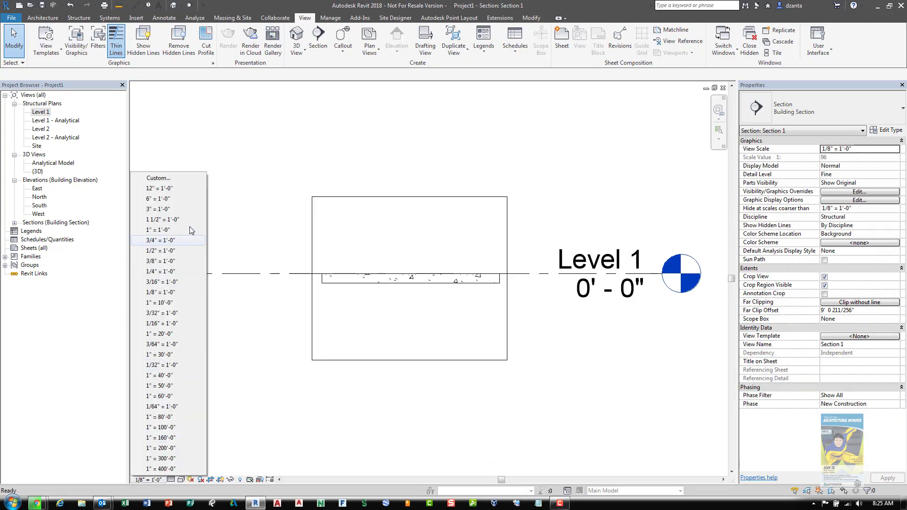
click(182, 209)
scroll(507, 274, up, 3)
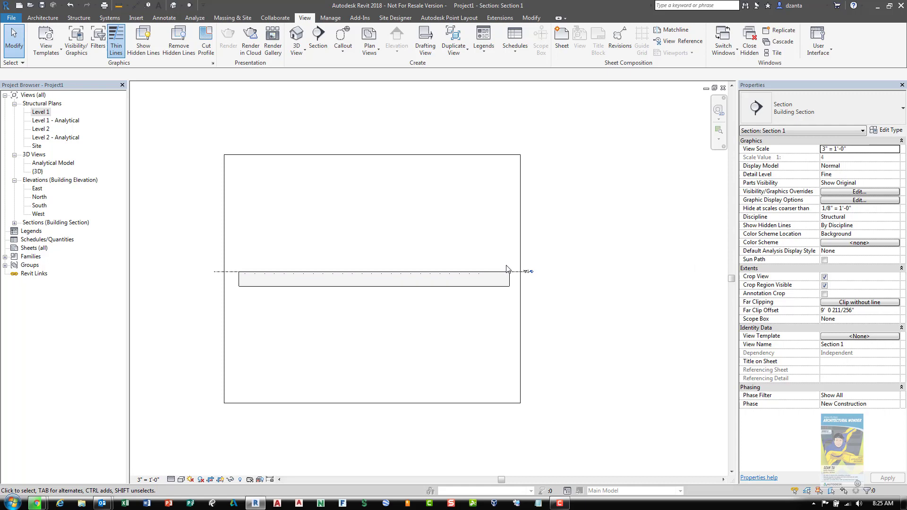
scroll(507, 274, up, 4)
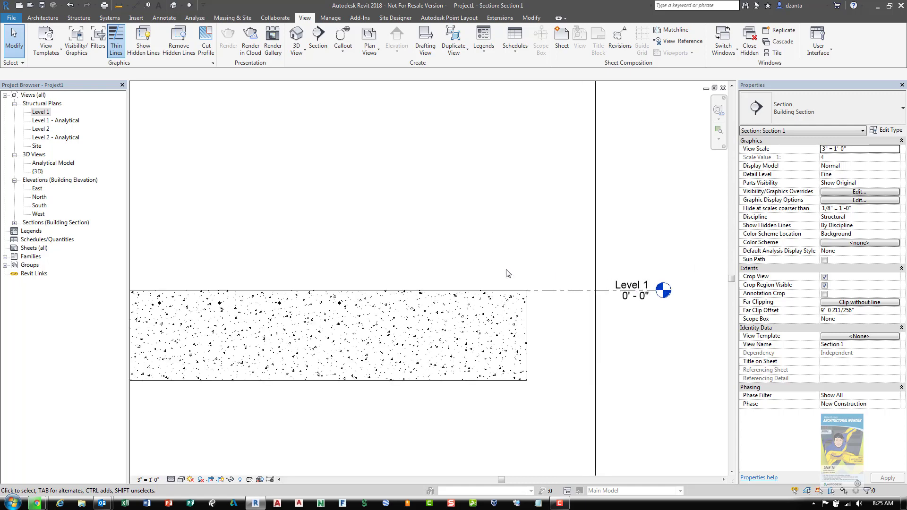
middle_drag(507, 273, 514, 256)
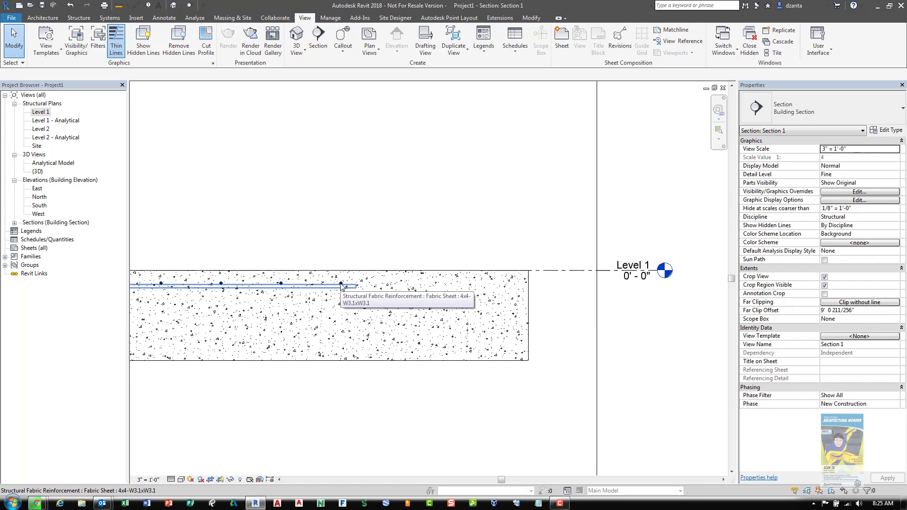
Keep the fabric sheet's location at Top and give it a 1" additional cover offset
click(341, 285)
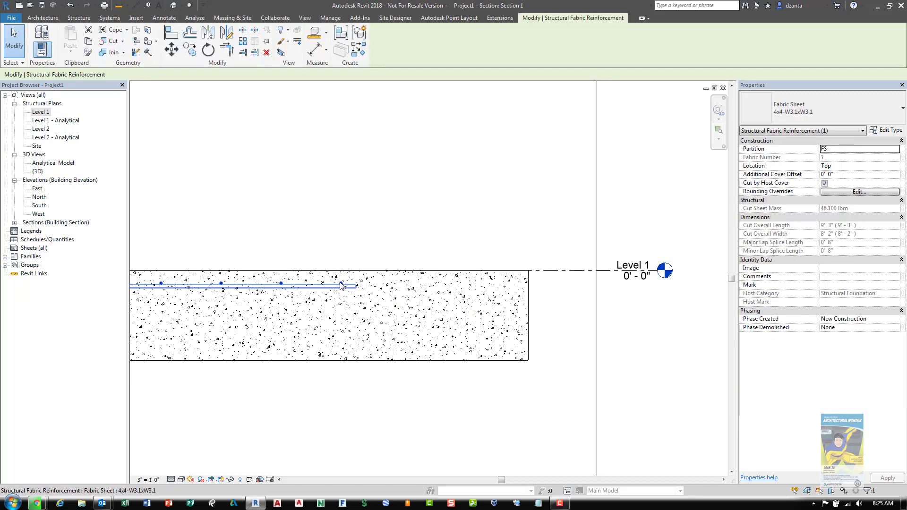
click(895, 167)
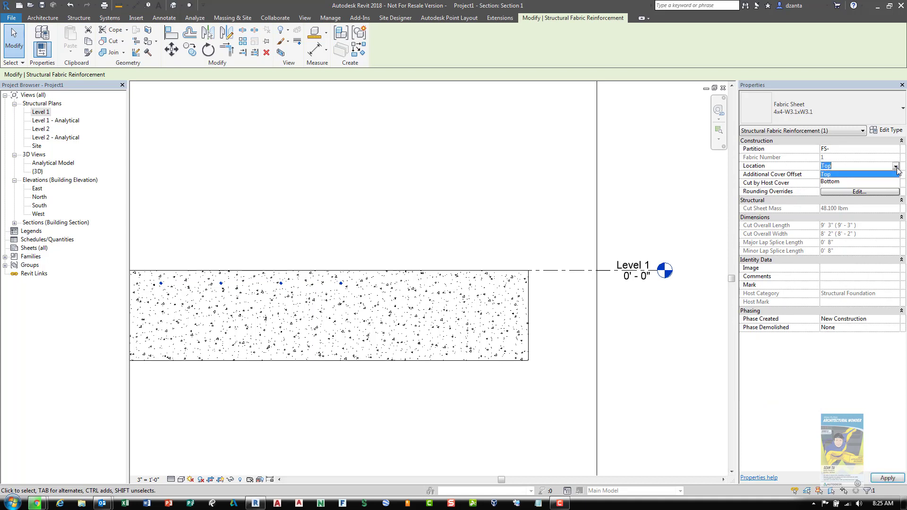
click(840, 182)
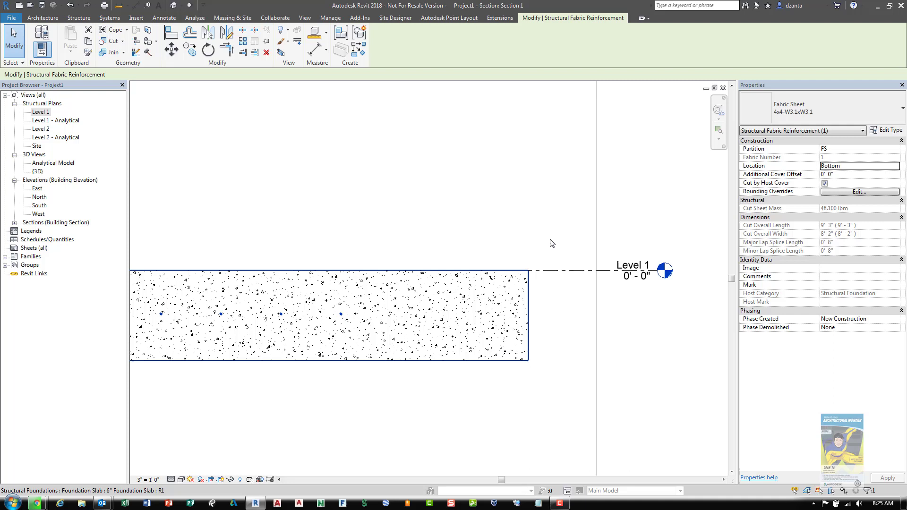
click(898, 166)
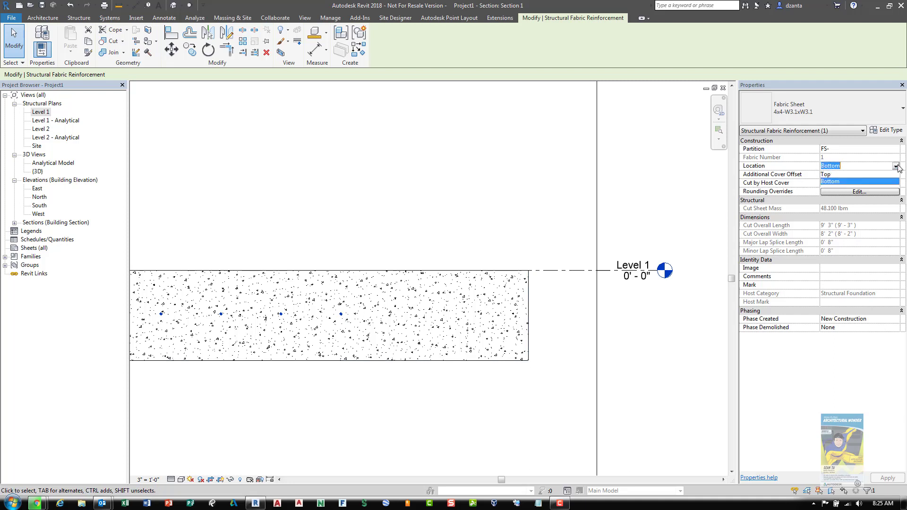
click(837, 175)
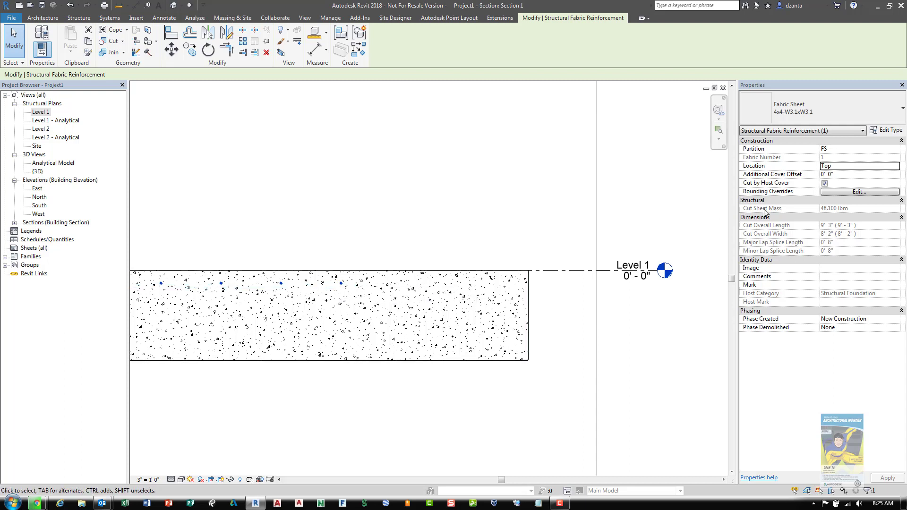
click(842, 174)
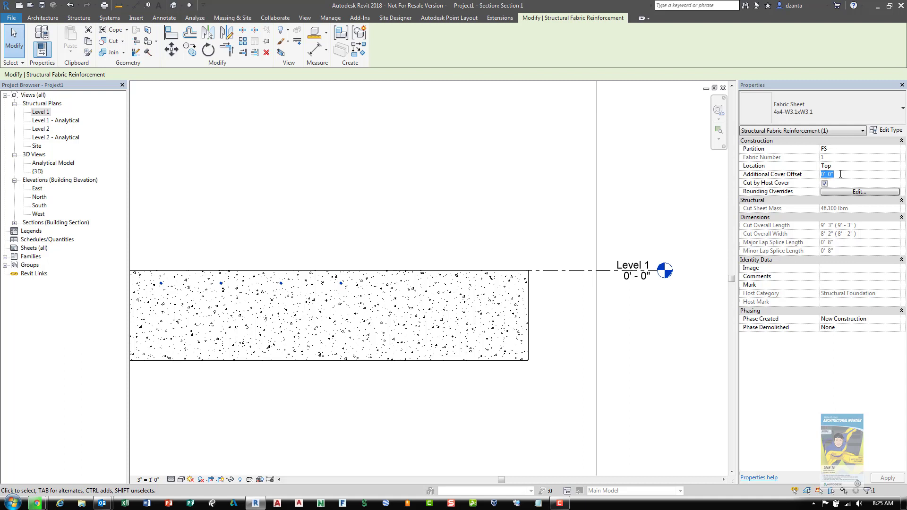
text(1)
click(861, 178)
click(543, 211)
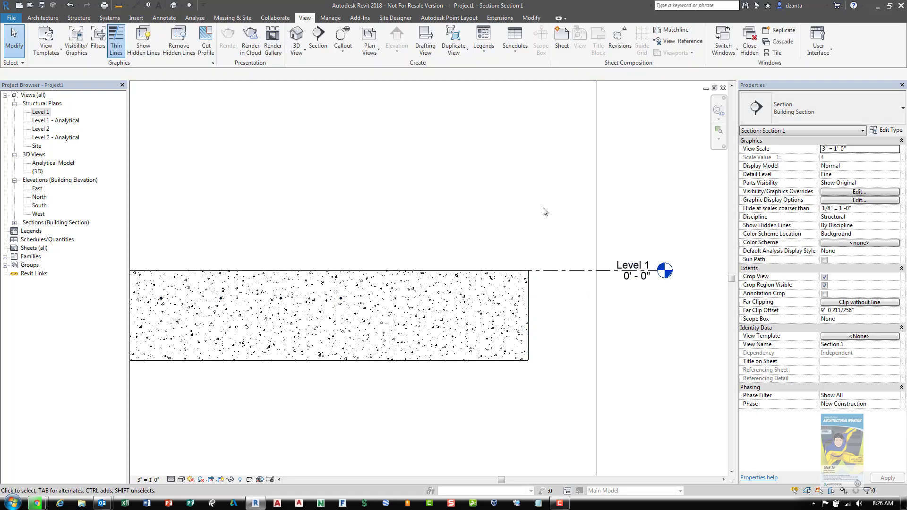
Close Section 1 and delete the section together with its view
click(724, 89)
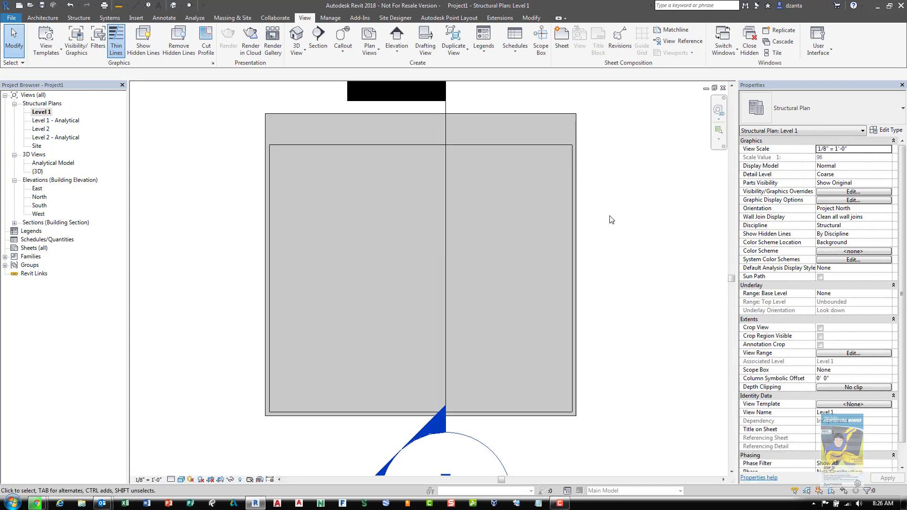
scroll(619, 241, down, 2)
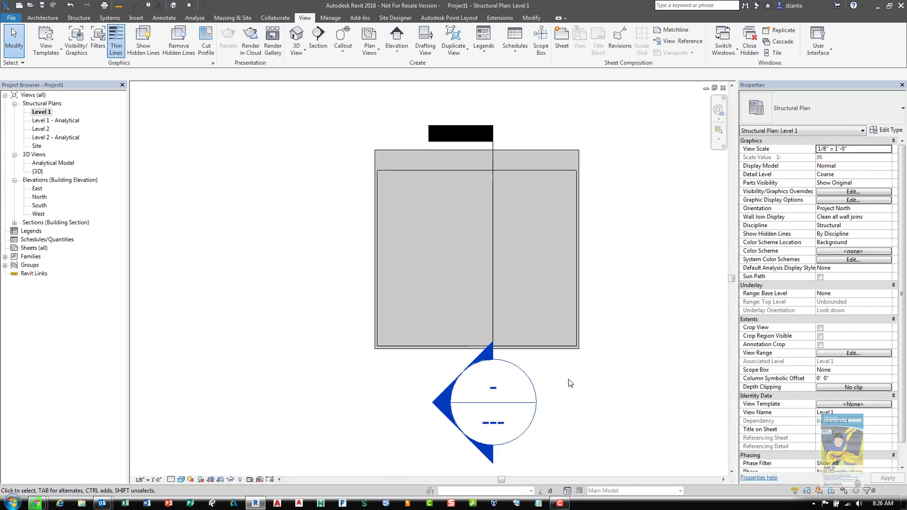
click(494, 152)
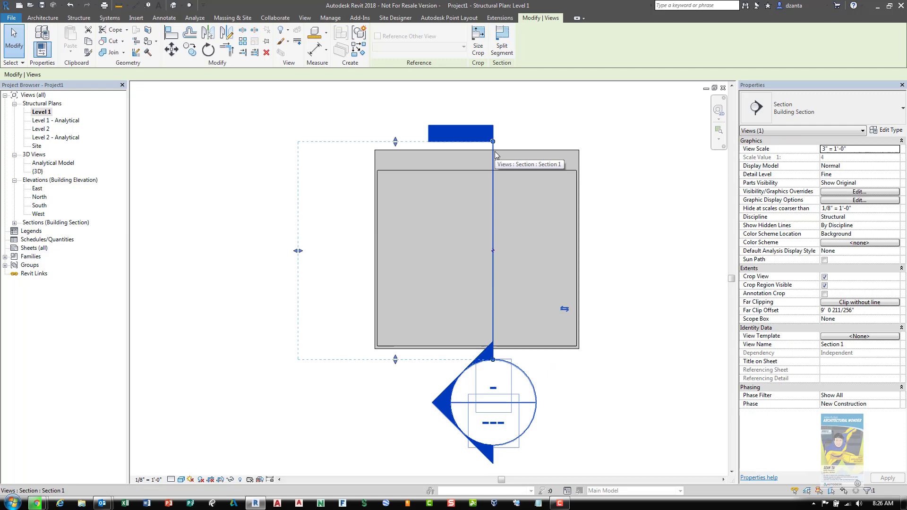
key(Delete)
click(495, 286)
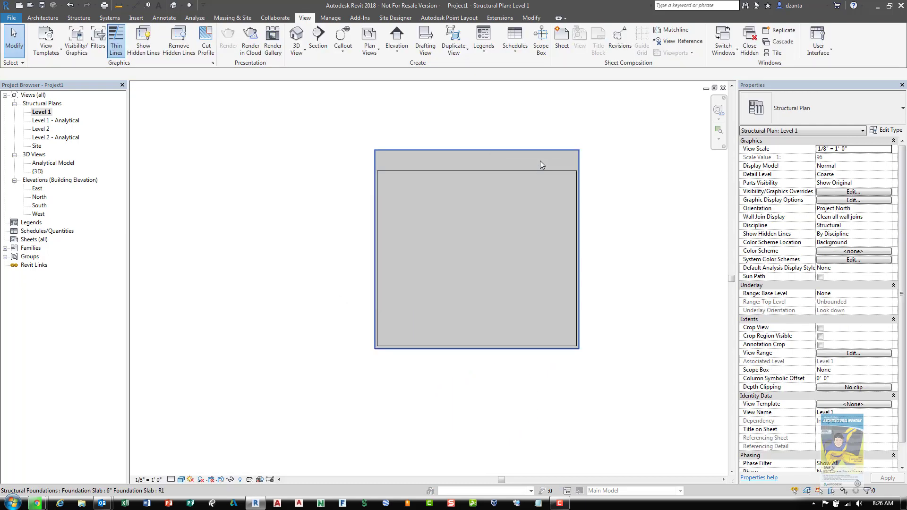
Delete the fabric sheet, leaving the bare slab in the Level 1 plan
click(537, 169)
key(Delete)
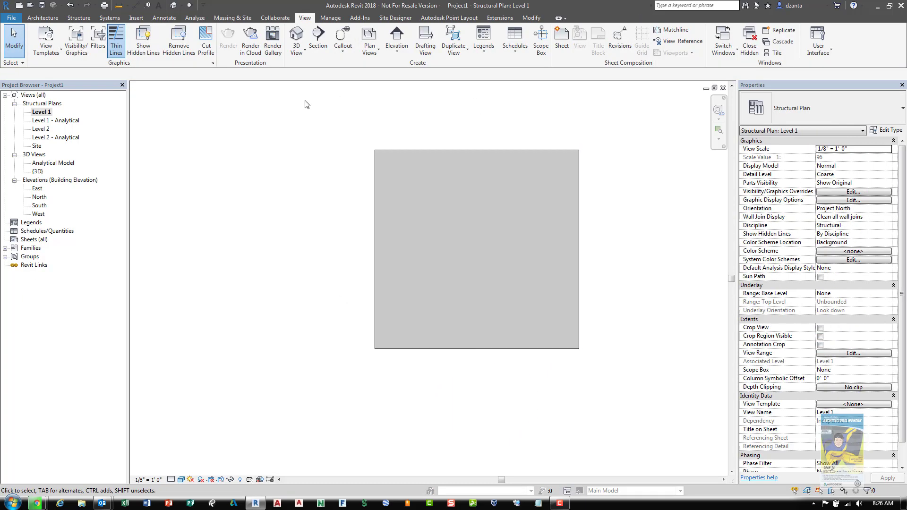
click(79, 17)
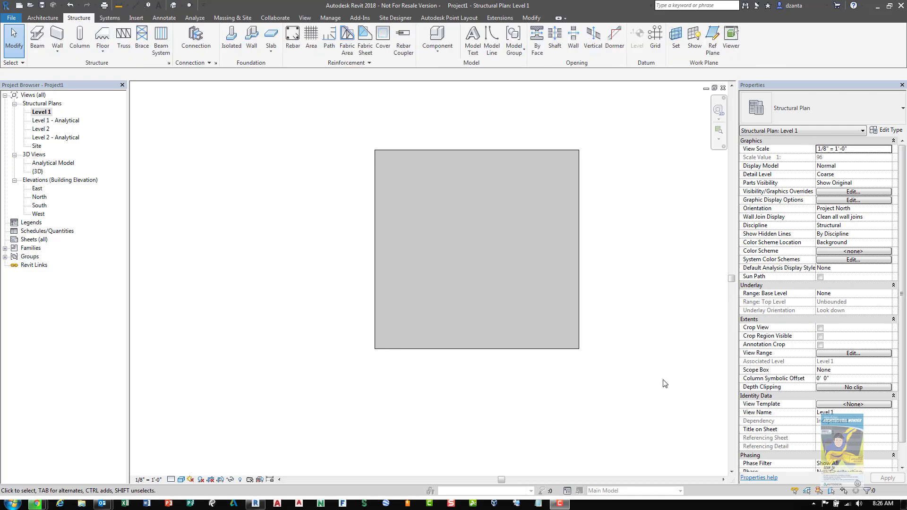
middle_drag(466, 124, 422, 141)
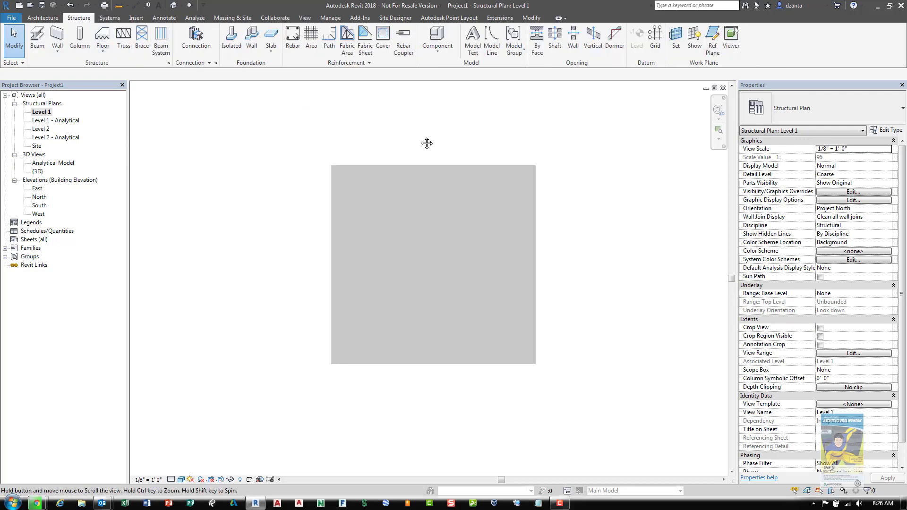
click(365, 40)
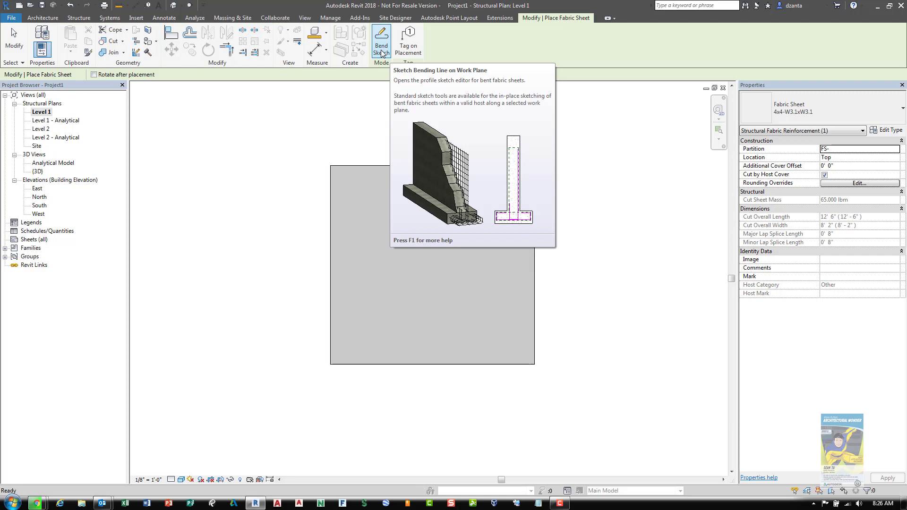
key(Escape)
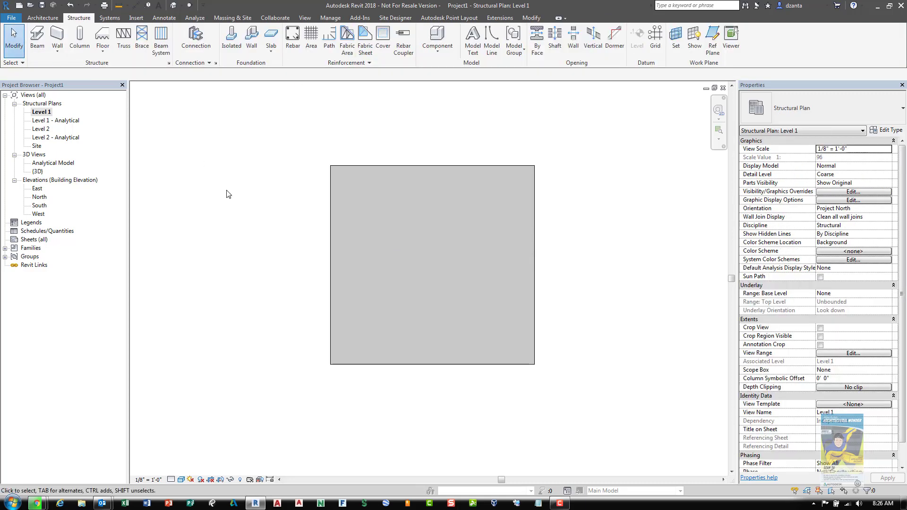
Add a Thickened 24" x 12" slab edge along the slab's front edge in 3D, then return to Level 1
click(275, 55)
click(174, 5)
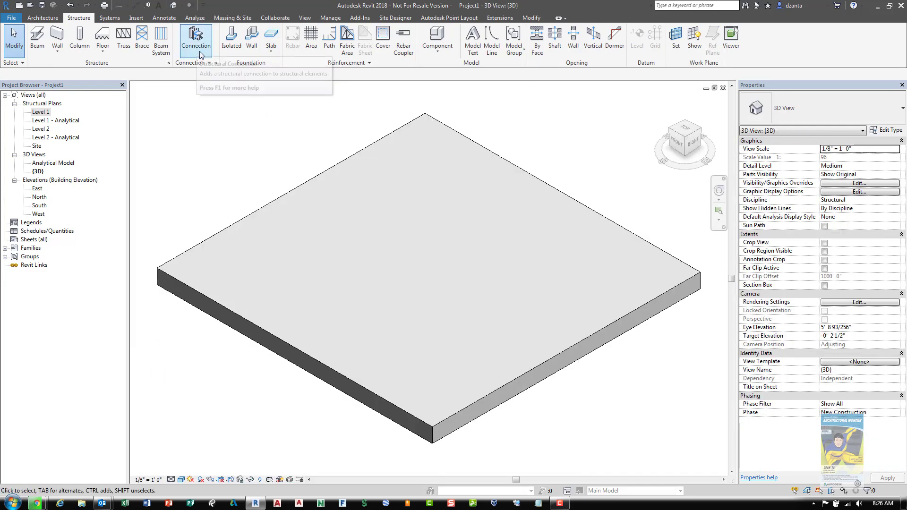
click(271, 51)
click(282, 93)
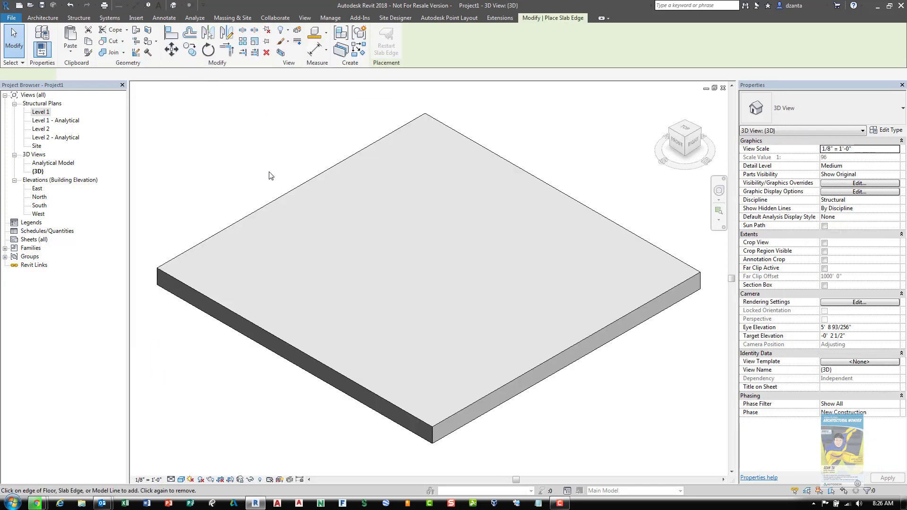
click(262, 347)
click(14, 39)
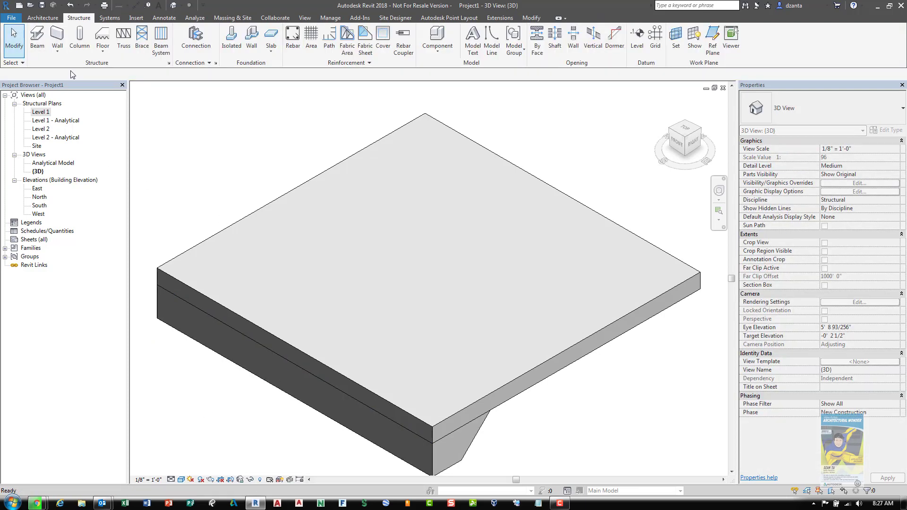
double_click(39, 113)
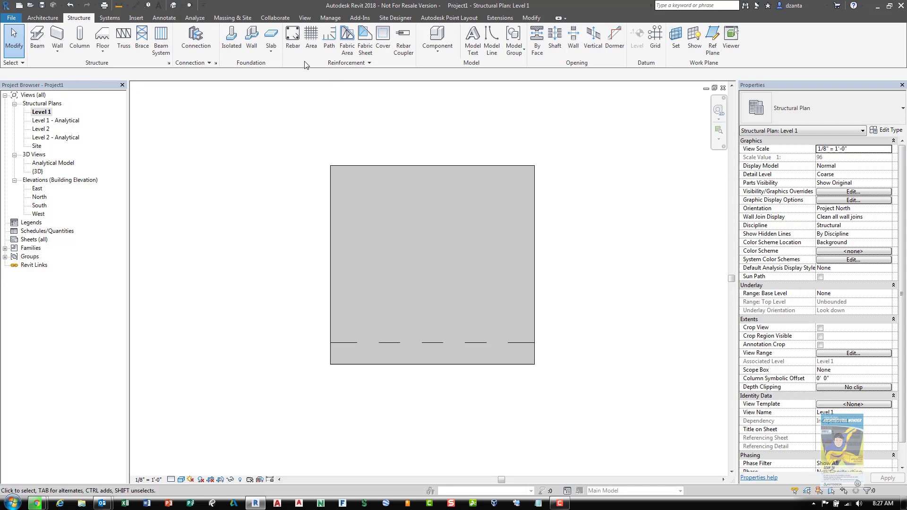
click(305, 17)
Cut a vertical section through the slab and view it at Fine detail
click(318, 40)
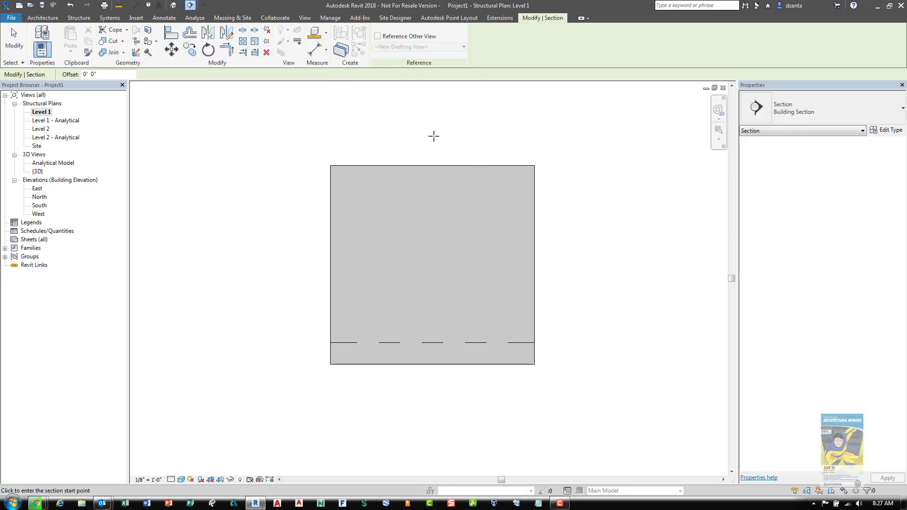
click(434, 136)
click(434, 414)
right_click(521, 402)
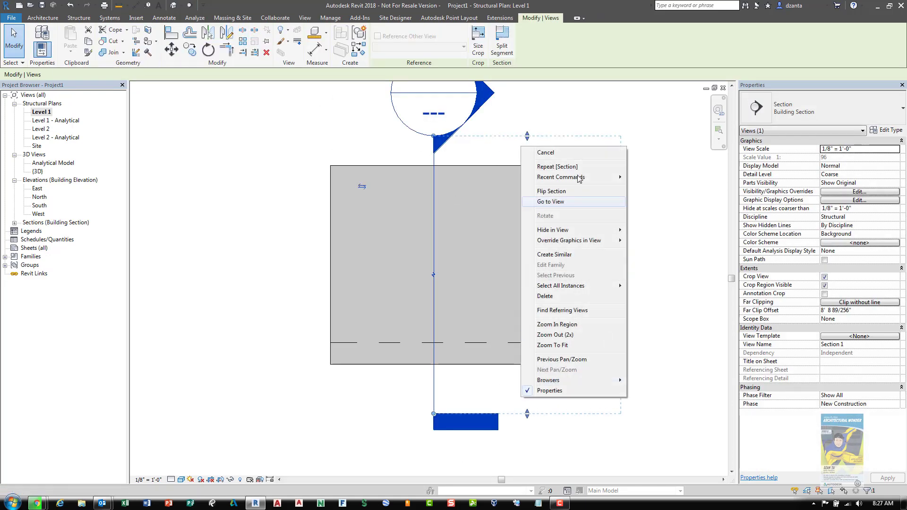
click(567, 202)
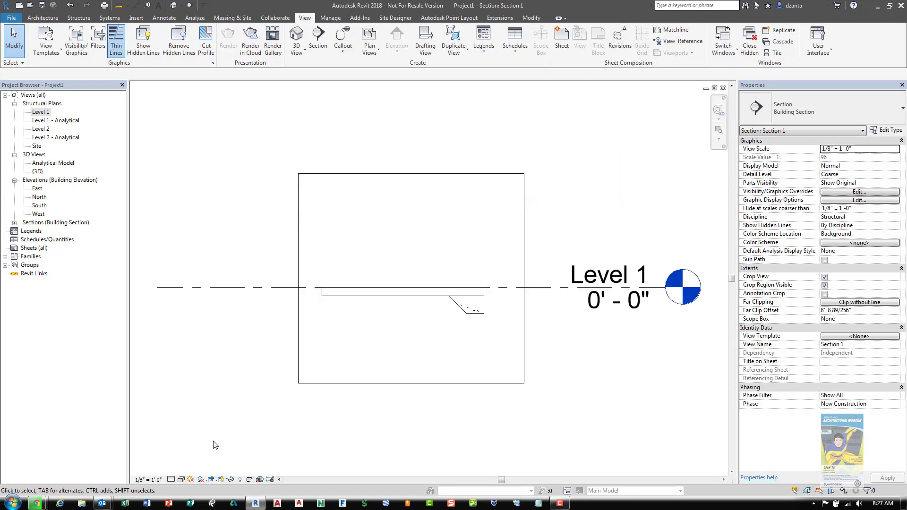
click(171, 480)
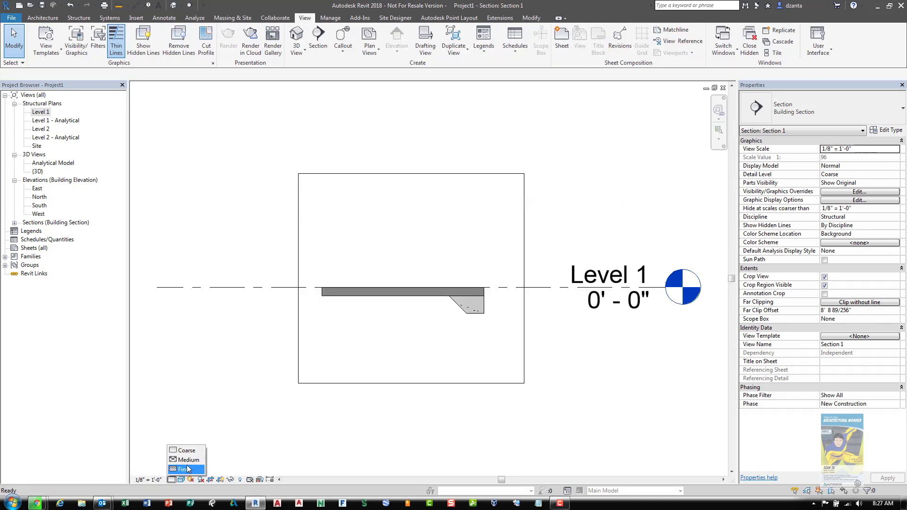
click(188, 470)
scroll(485, 295, up, 5)
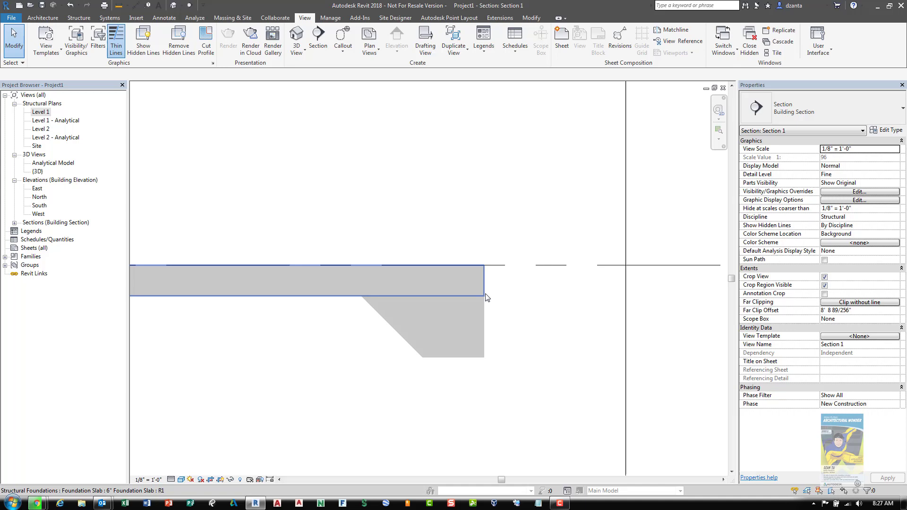
scroll(494, 291, up, 3)
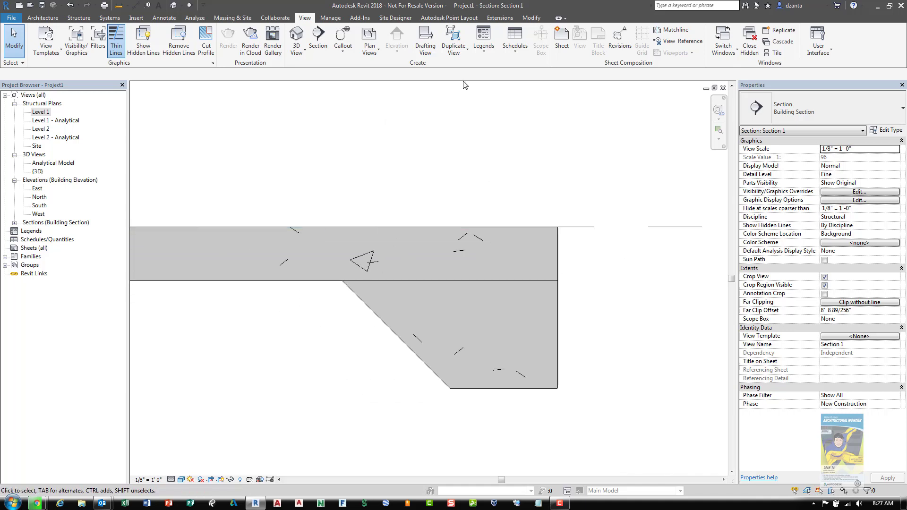
Join the foundation slab with its thickened edge into one profile
click(531, 18)
click(111, 52)
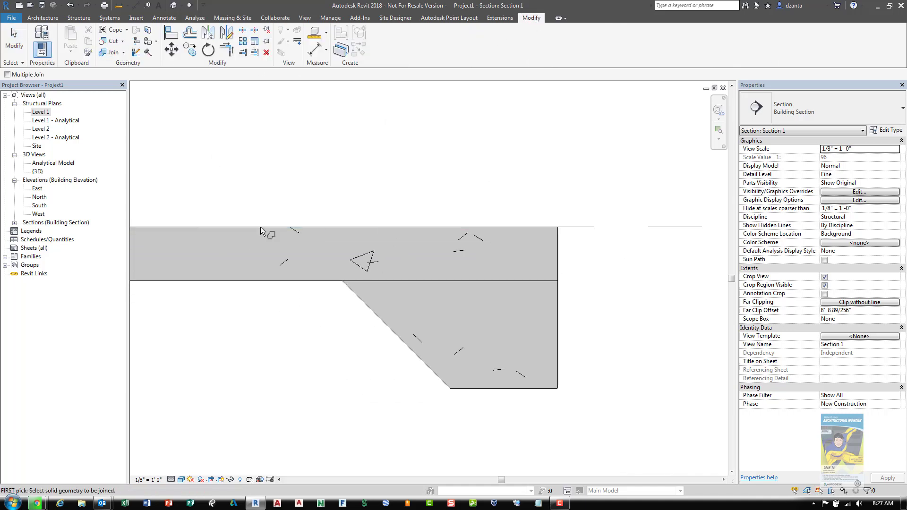
click(293, 276)
click(385, 304)
key(Escape)
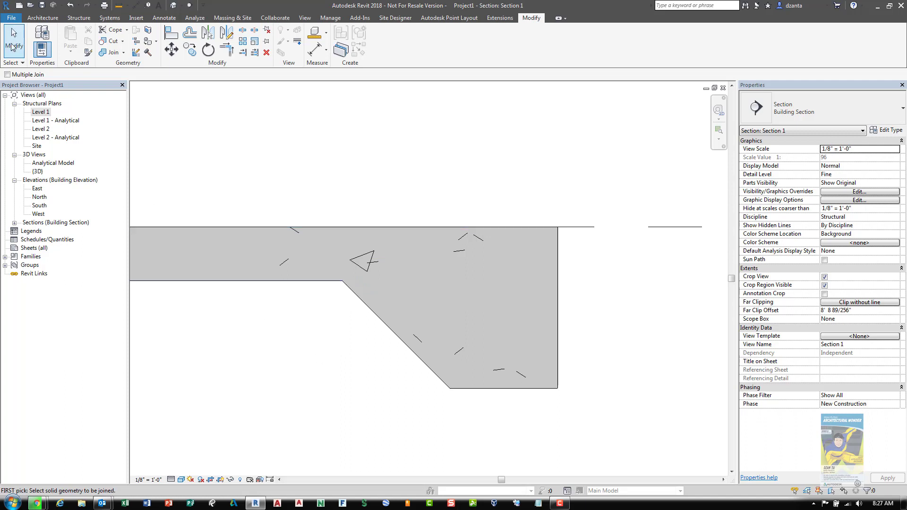
scroll(320, 129, down, 1)
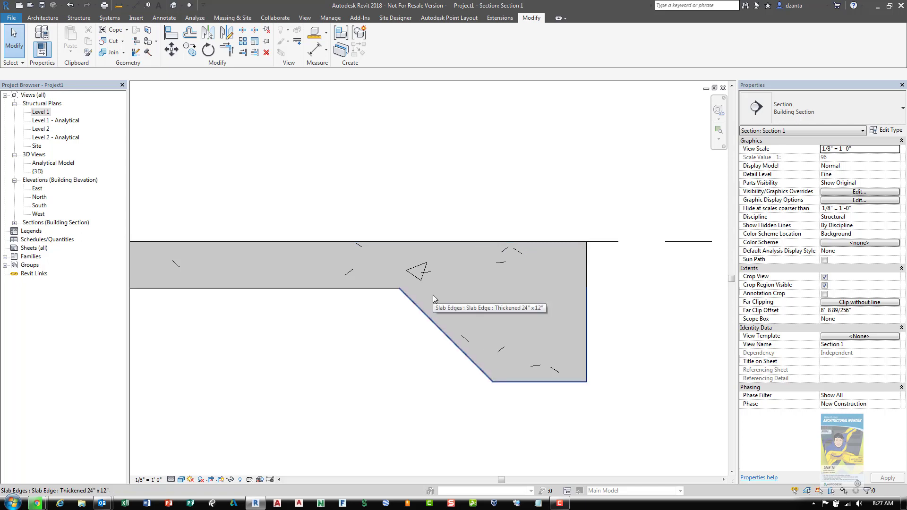
click(84, 22)
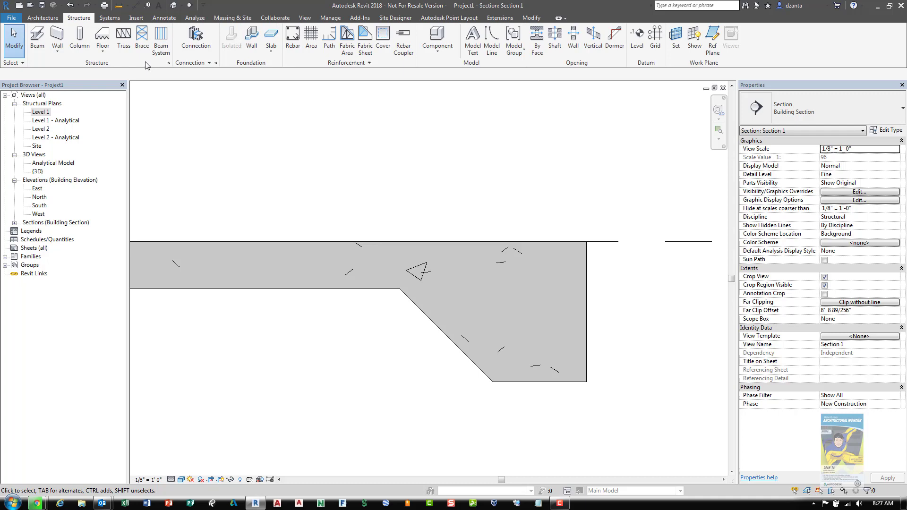
Start a Bend Sketch fabric sheet with the joined foundation slab as its host
click(364, 48)
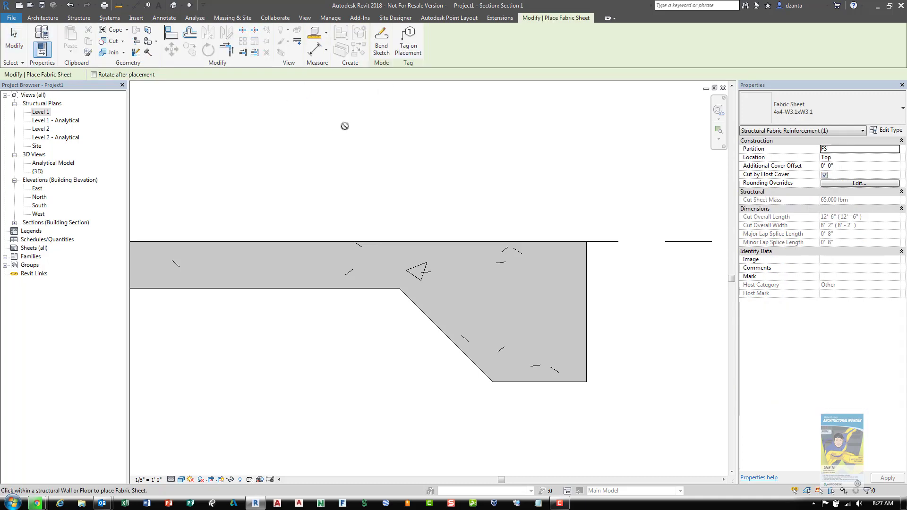
click(382, 50)
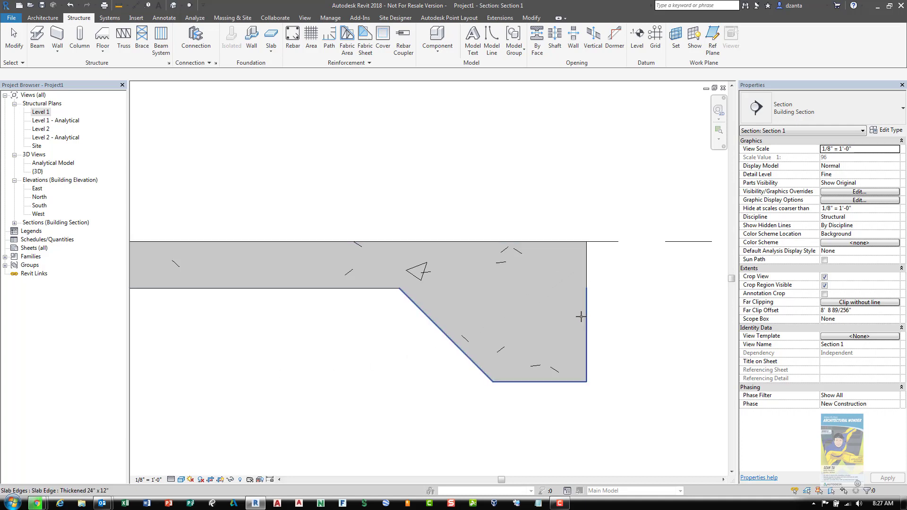
click(589, 255)
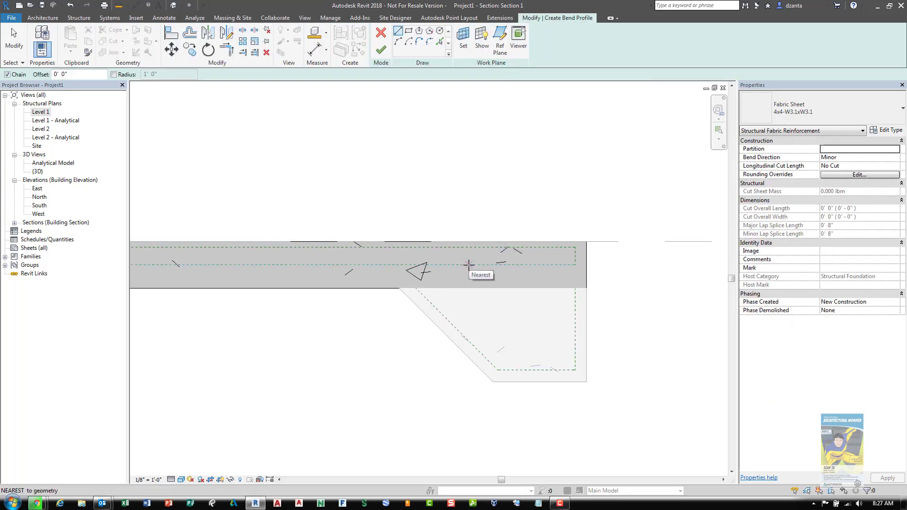
Trace the four-line bend profile over slab and thickened edge, switching to 6x6-W2.0xW2.0 fabric
scroll(523, 301, up, 2)
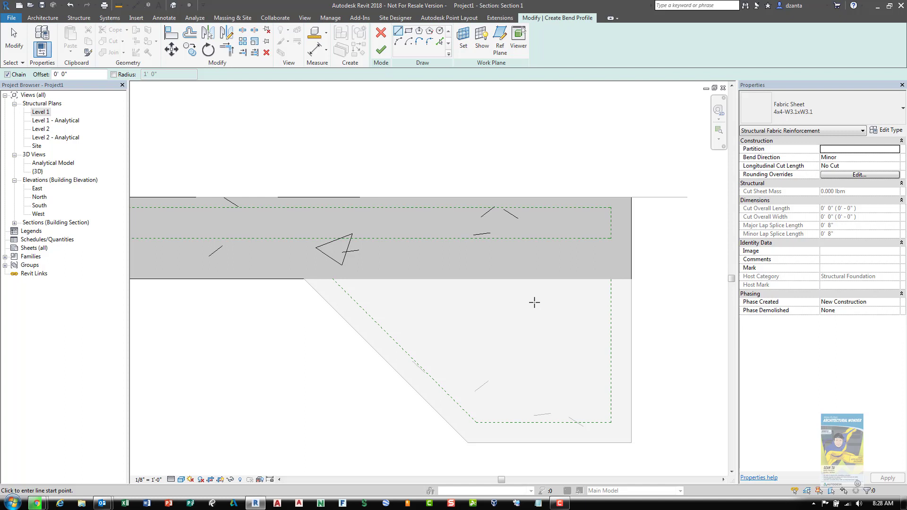
scroll(436, 236, down, 2)
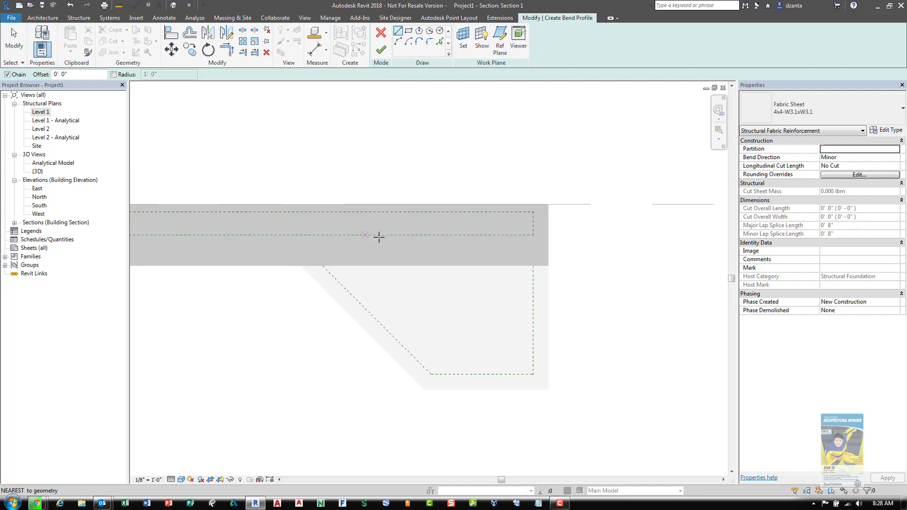
click(260, 229)
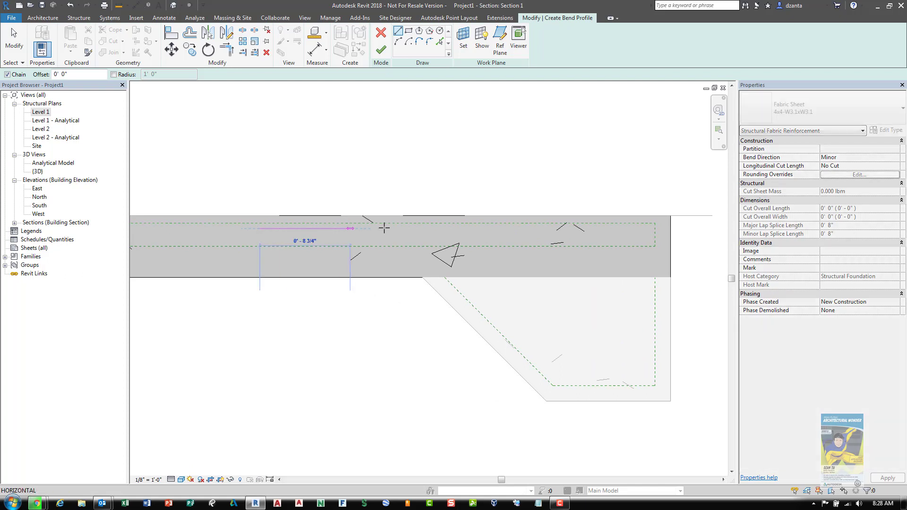
click(647, 229)
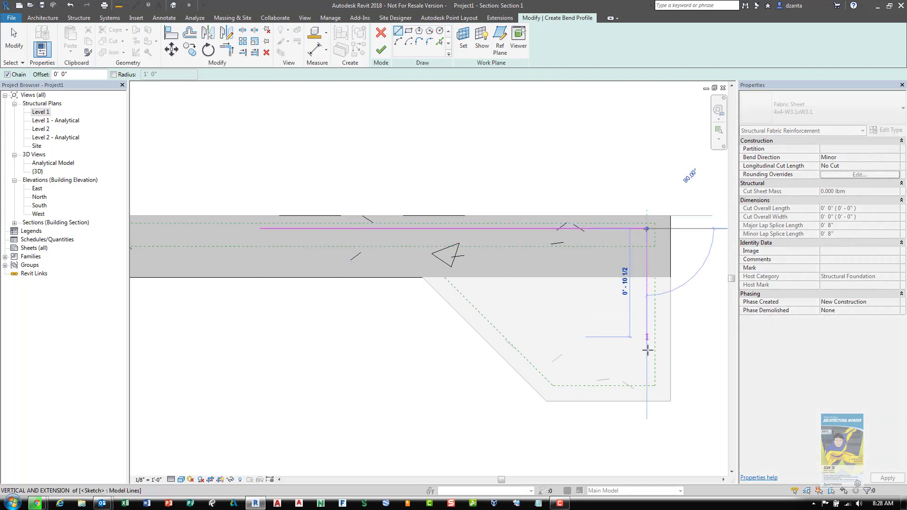
click(647, 376)
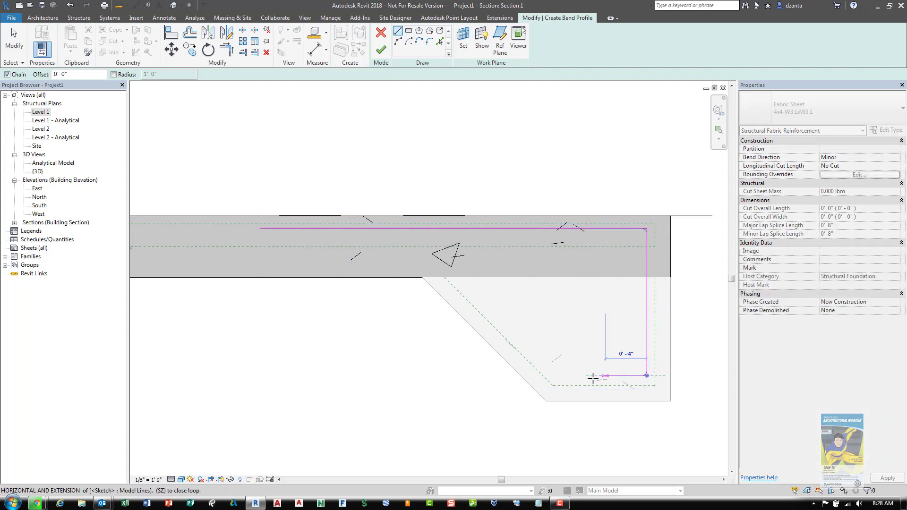
click(554, 376)
click(468, 288)
key(Escape)
key(Escape)
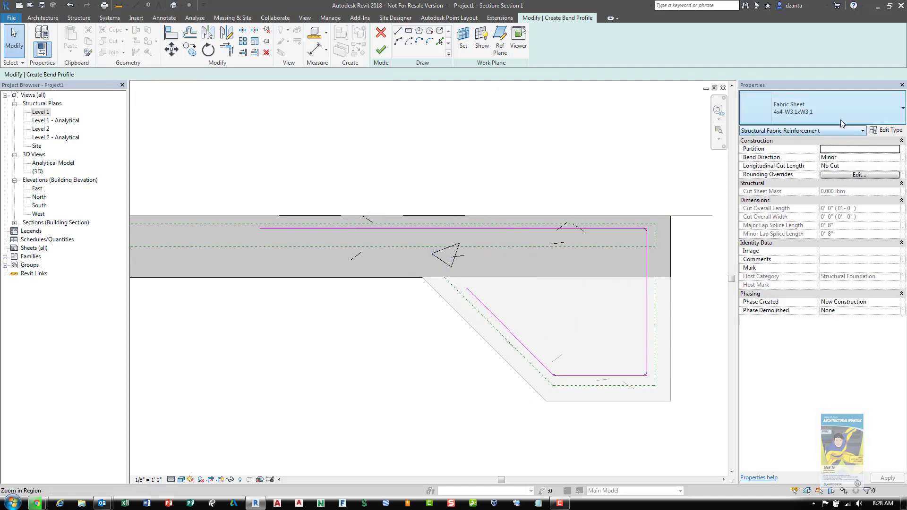
click(839, 116)
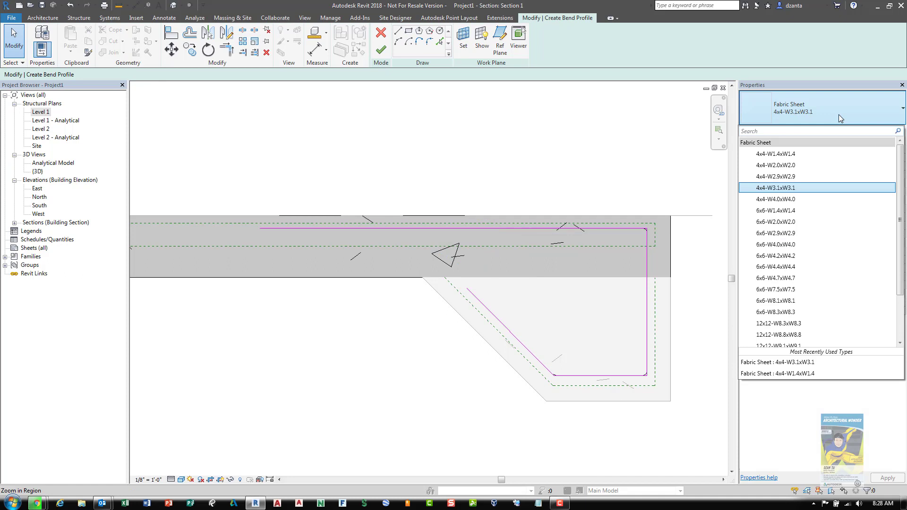
click(824, 222)
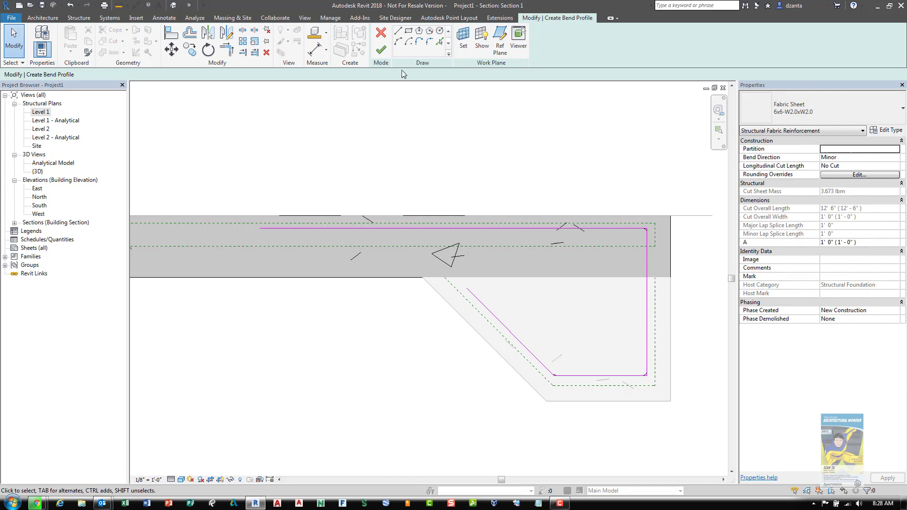
Finish the bend sketch to create the 6x6-W2.0xW2.0 sheet, flip its wires, and select it in 3D
click(382, 49)
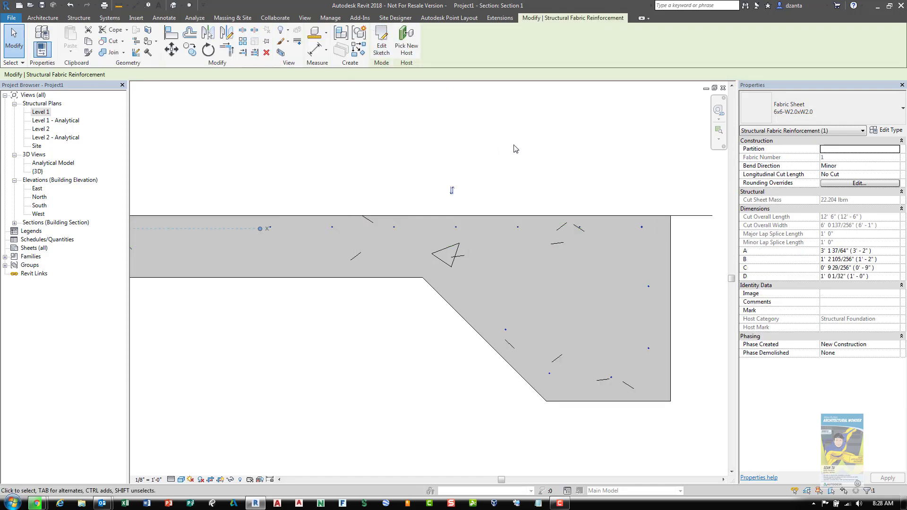
click(452, 192)
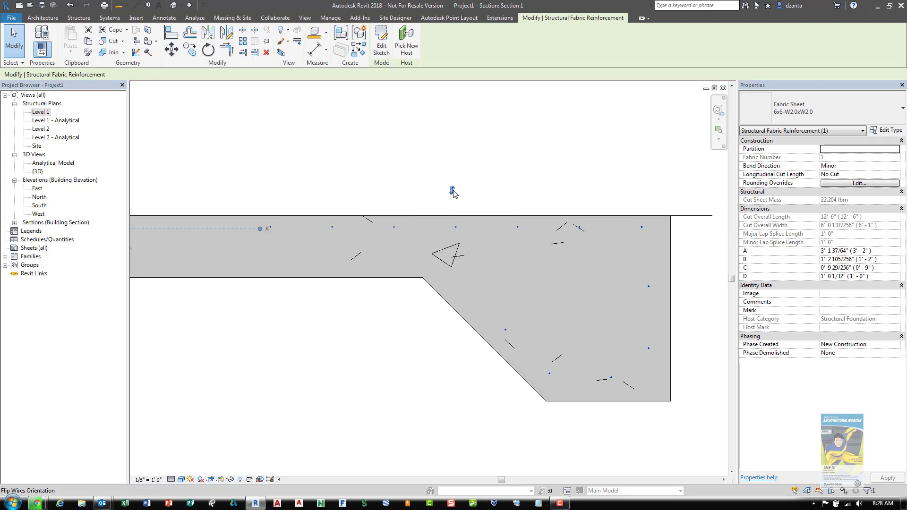
click(173, 7)
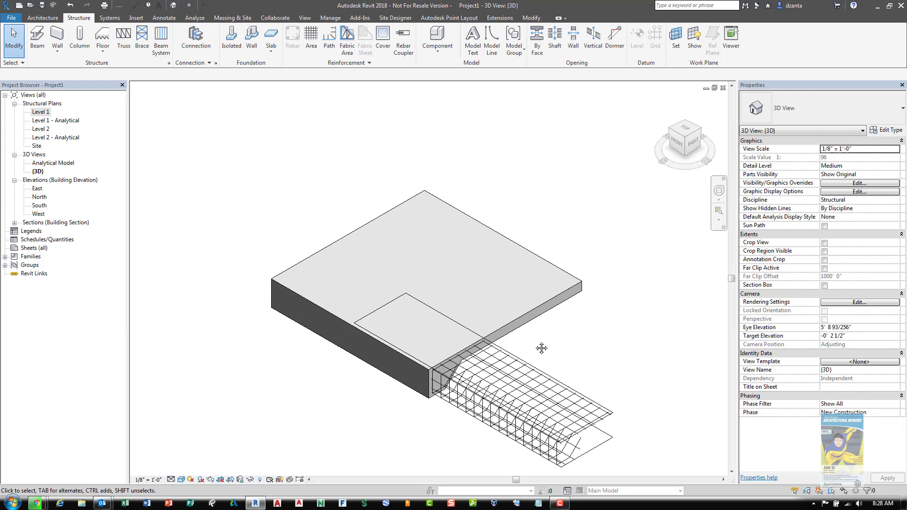
middle_drag(542, 348, 471, 278)
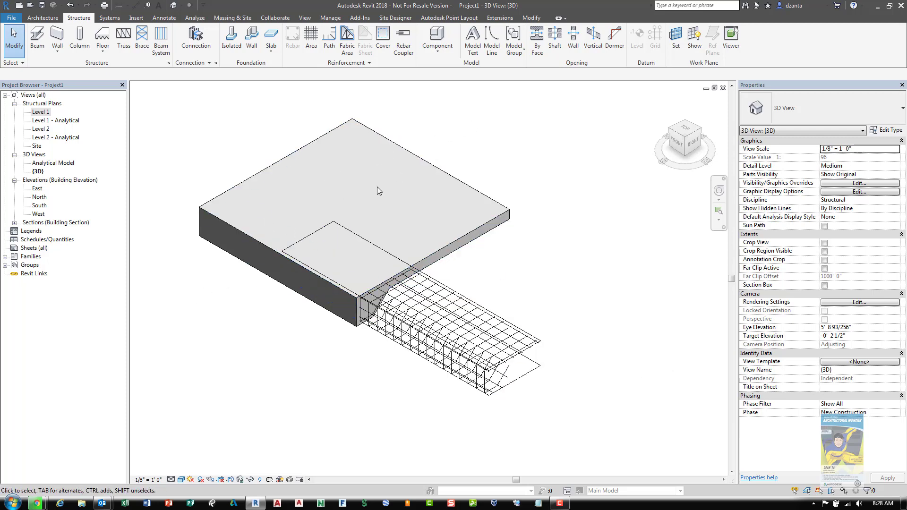
click(538, 341)
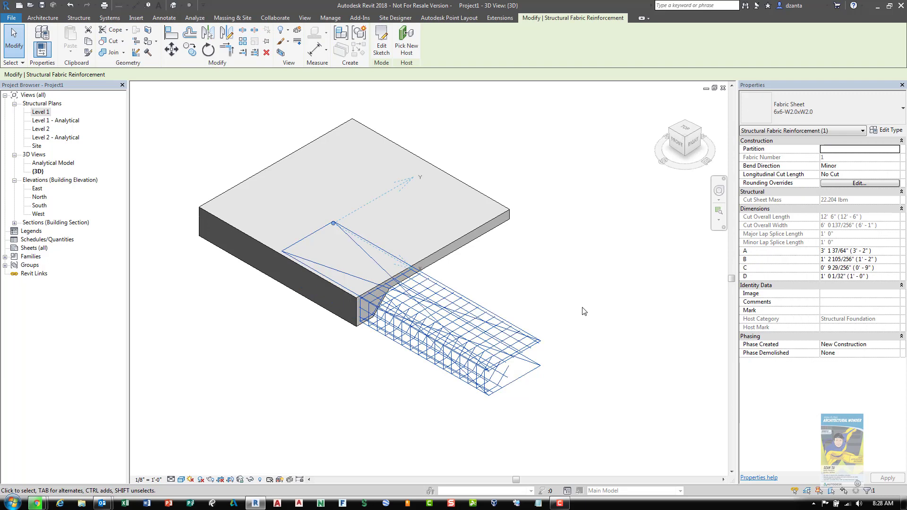
In the Level 1 plan, move the fabric sheet (MV) so its corner meets the slab's left corner
double_click(42, 112)
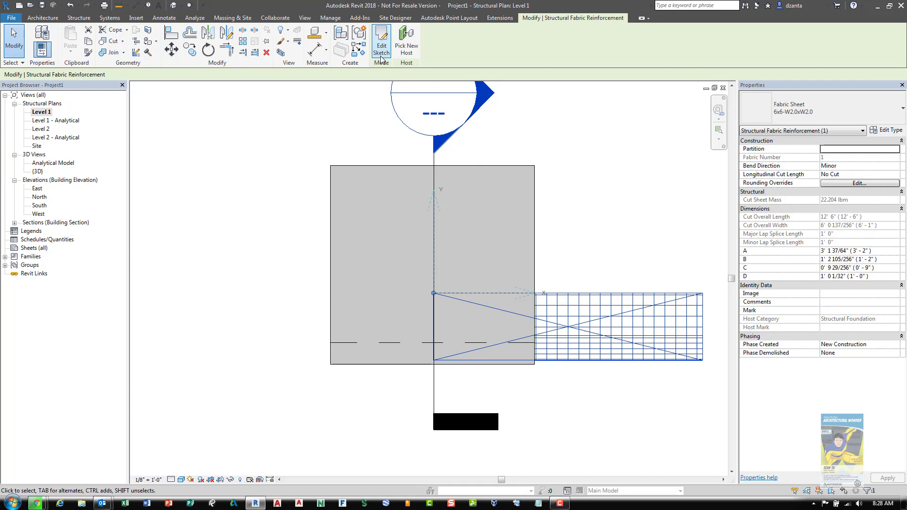
click(632, 197)
click(618, 298)
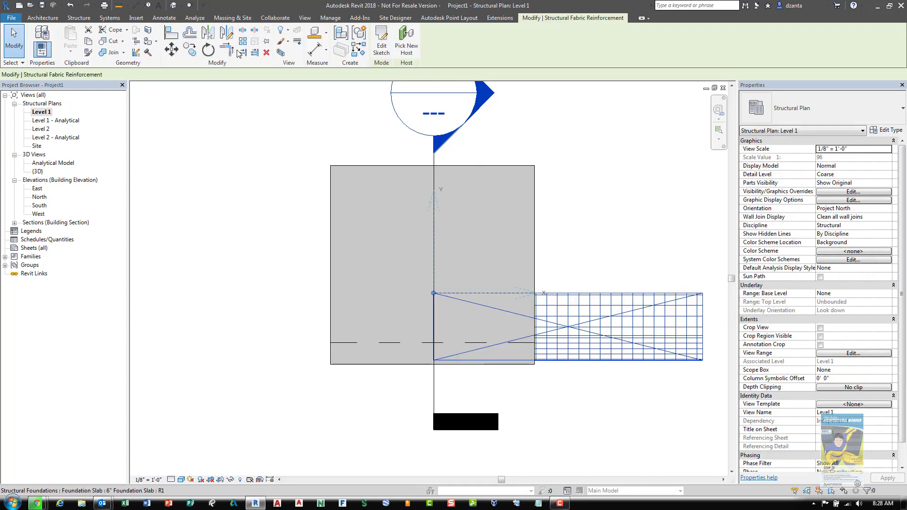
key(m)
key(v)
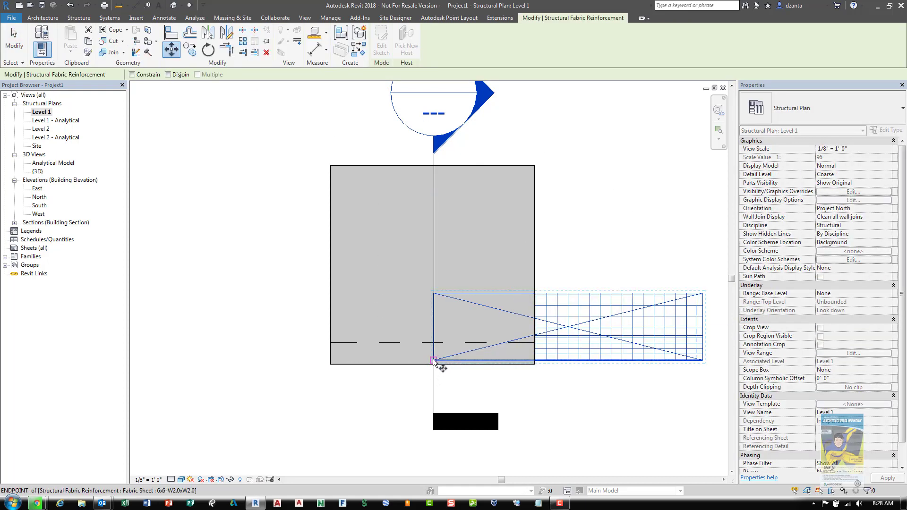
click(433, 360)
click(336, 361)
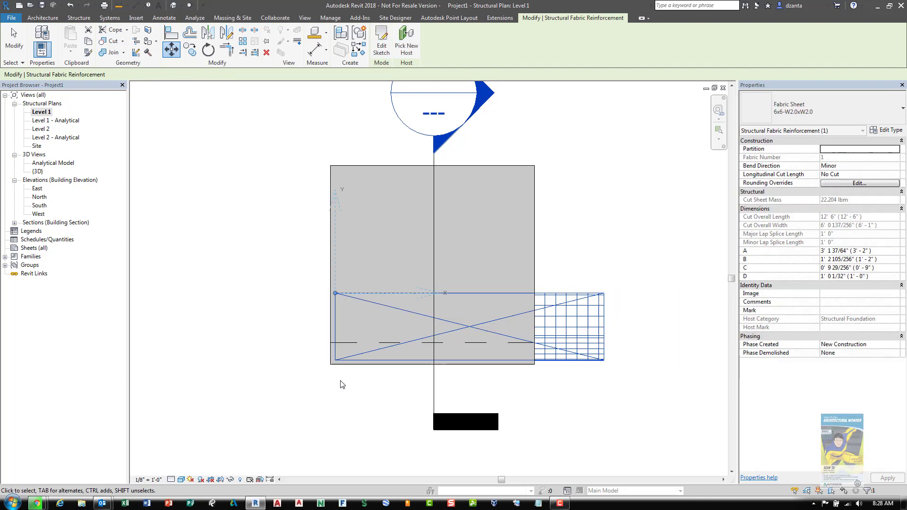
click(417, 401)
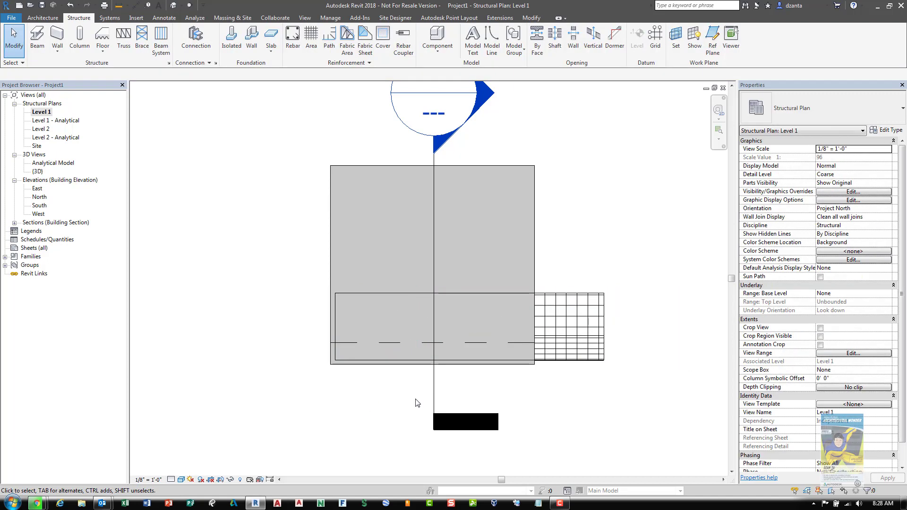
Change the fabric sheet's Bend Direction from Minor to Major in Properties
click(542, 295)
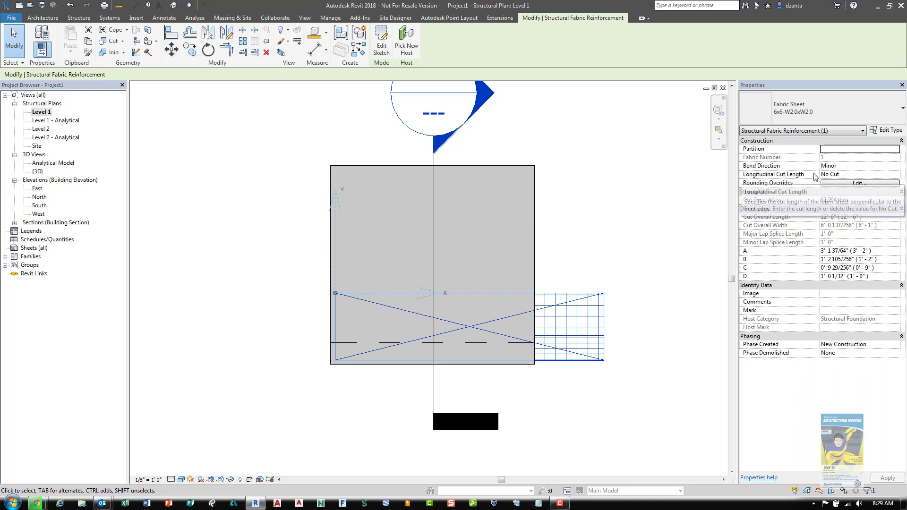
click(899, 174)
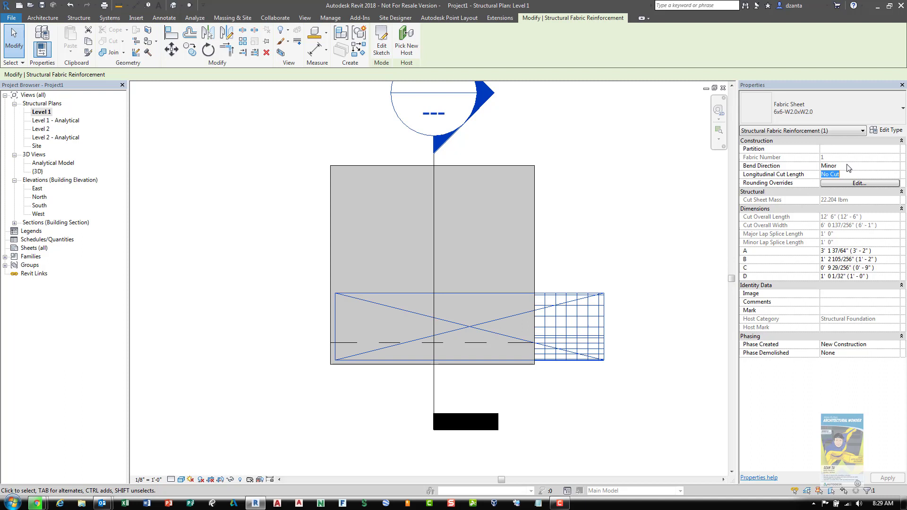
click(892, 166)
click(895, 166)
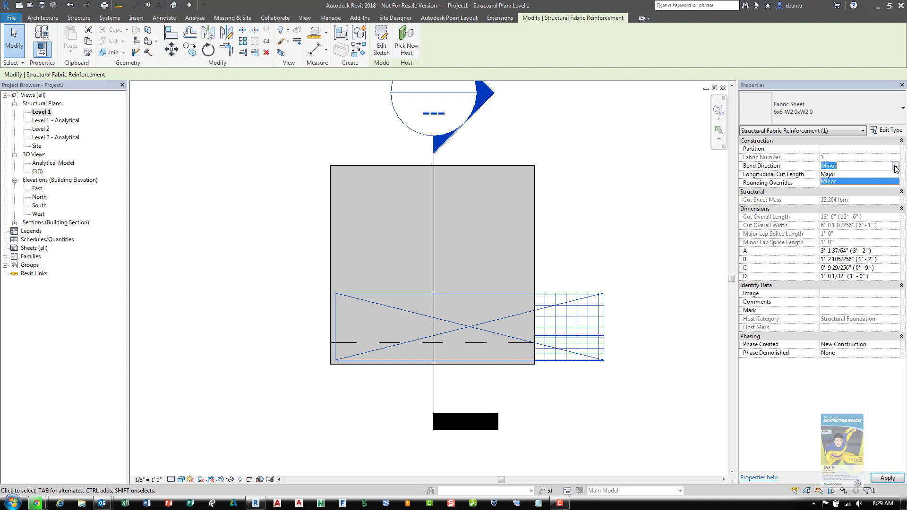
click(832, 174)
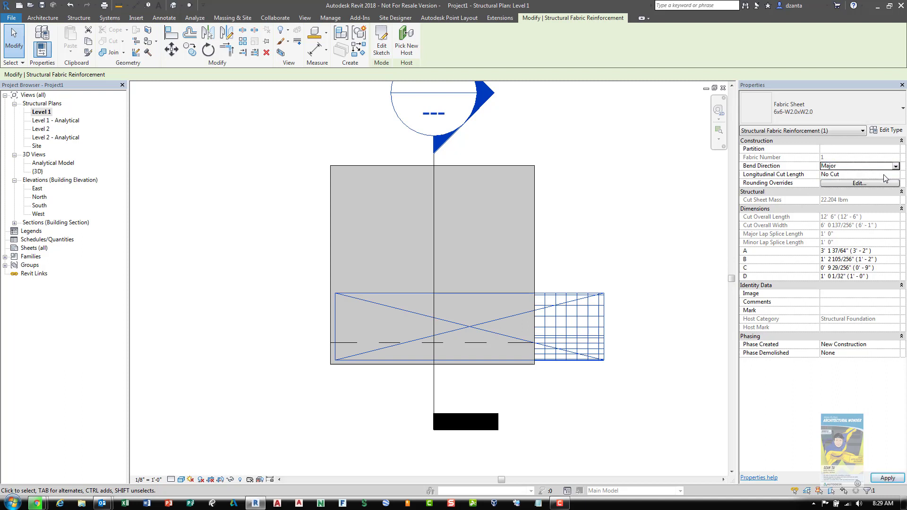
click(614, 197)
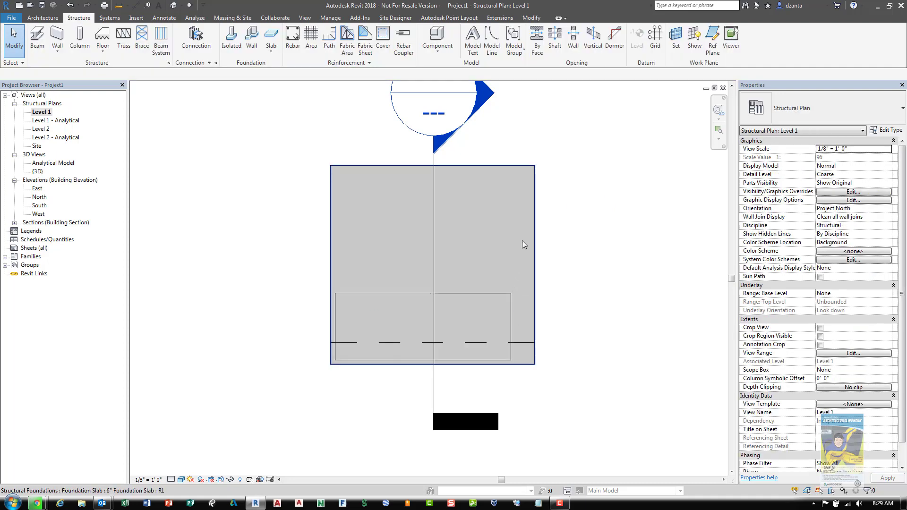
Show the {3D} view in Hidden Line style and inspect the bent fabric sheet on the edge
click(173, 5)
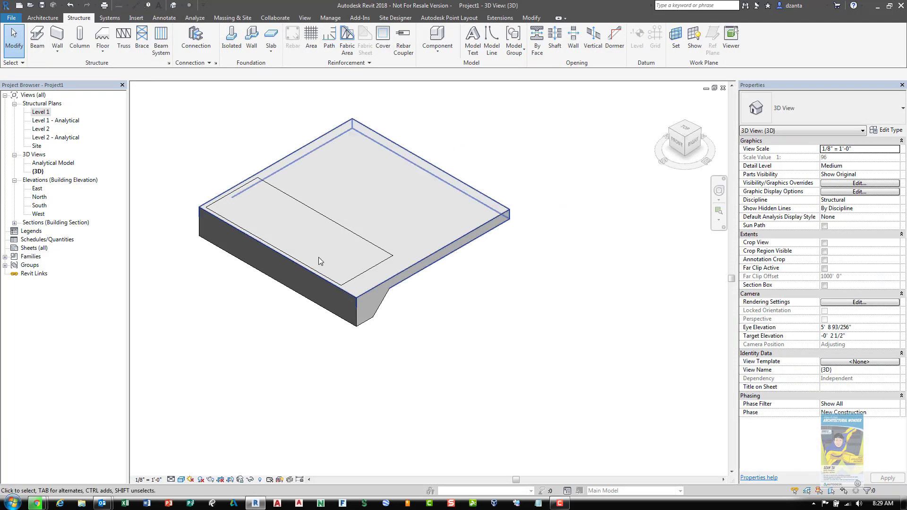
click(181, 479)
click(205, 432)
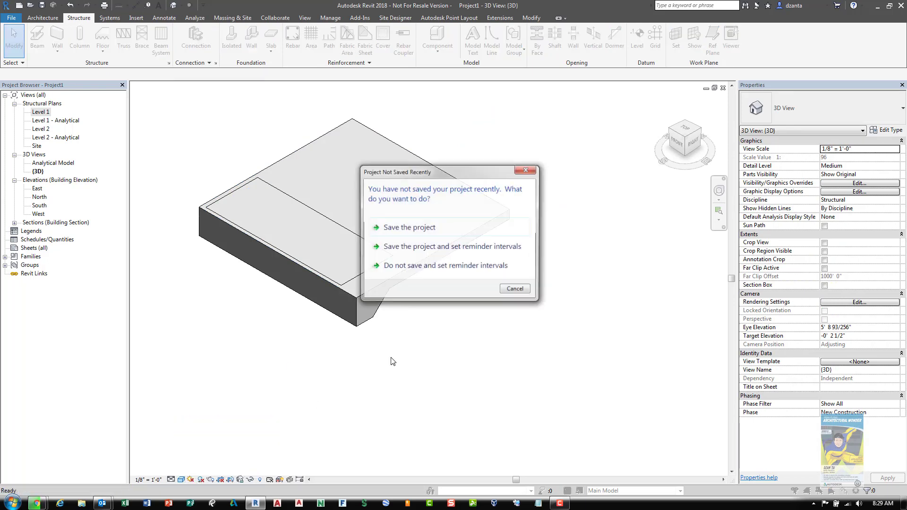
click(516, 290)
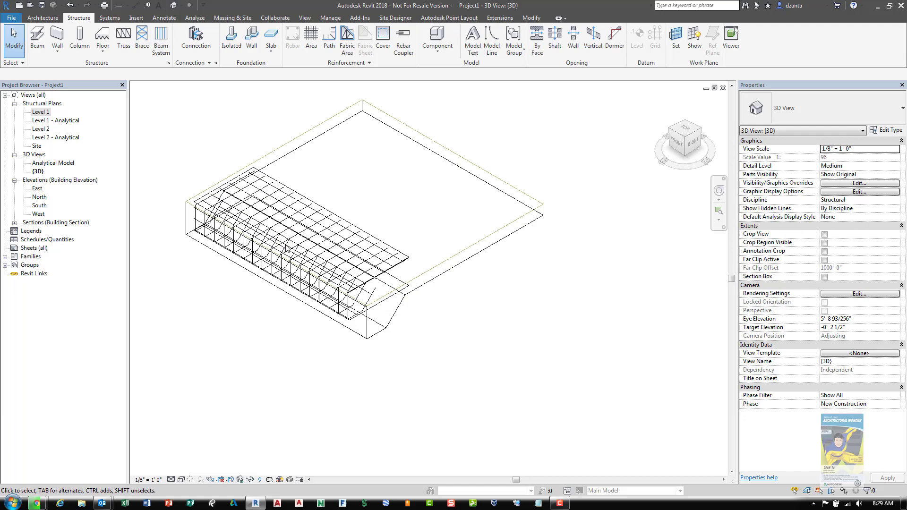
scroll(442, 294, up, 3)
middle_drag(531, 345, 525, 362)
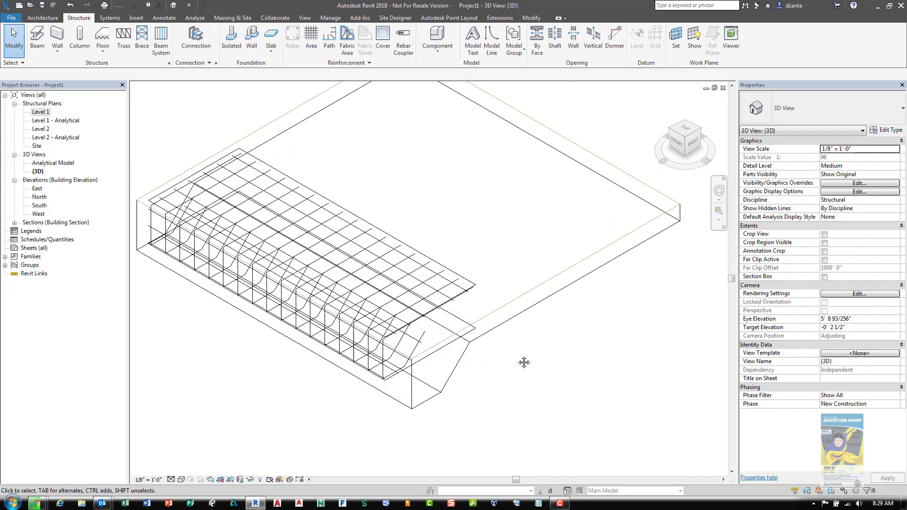
click(468, 285)
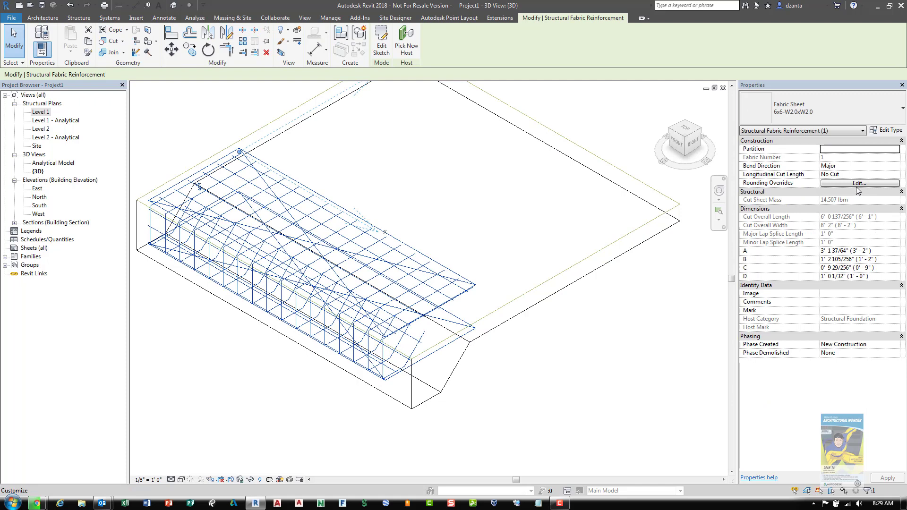
click(189, 118)
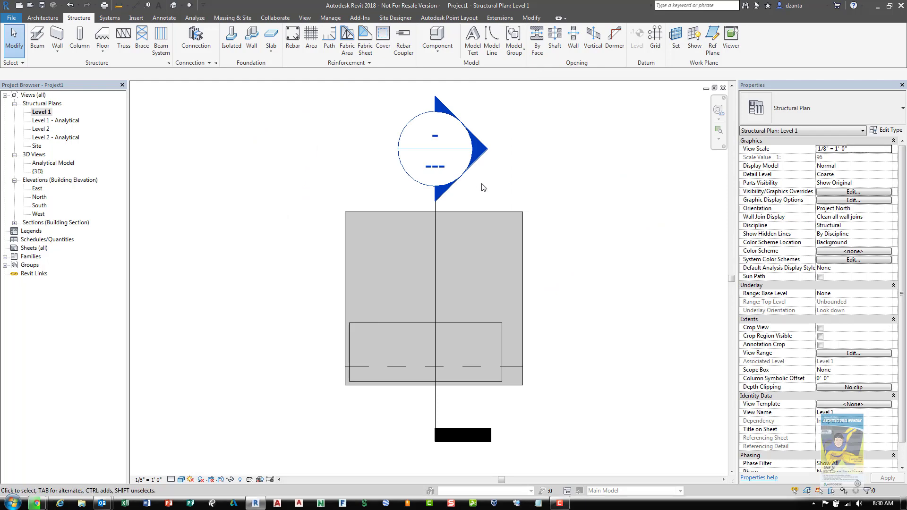
Delete Section 1 and the bent fabric sheet from the Level 1 plan
click(436, 232)
key(Delete)
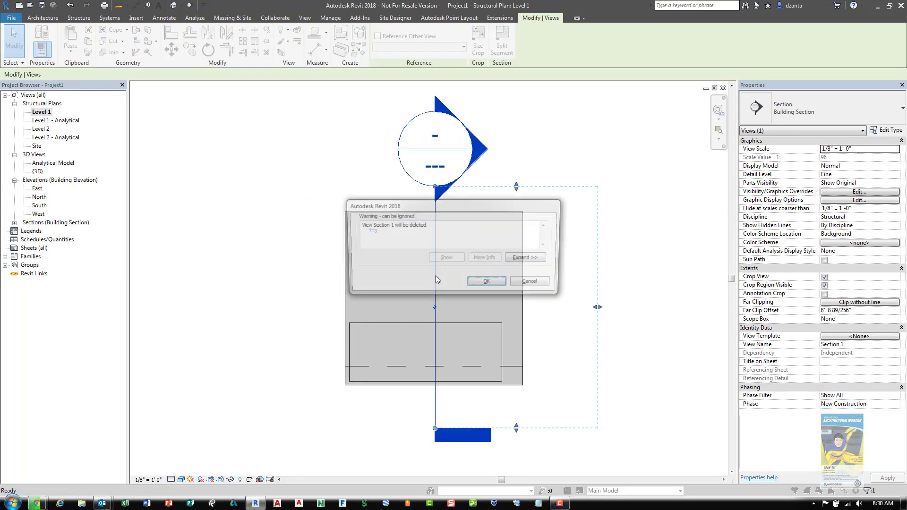
click(486, 281)
click(485, 324)
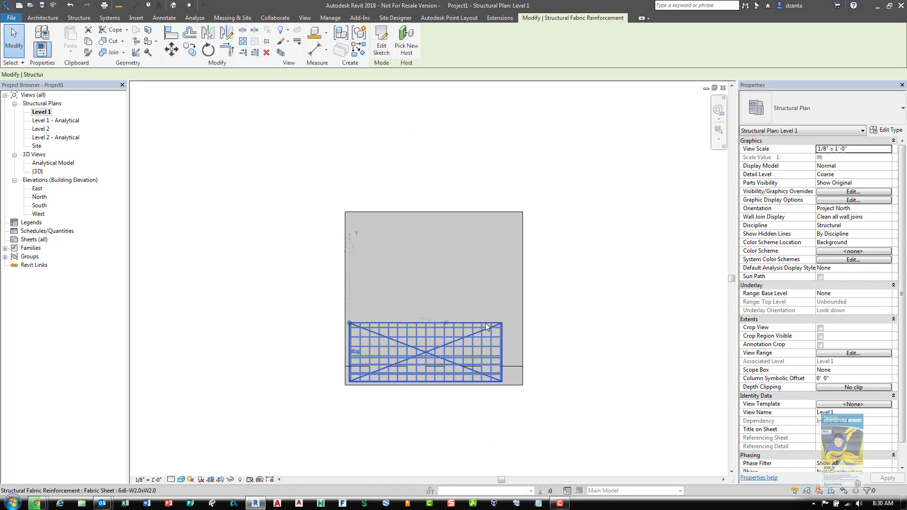
key(Delete)
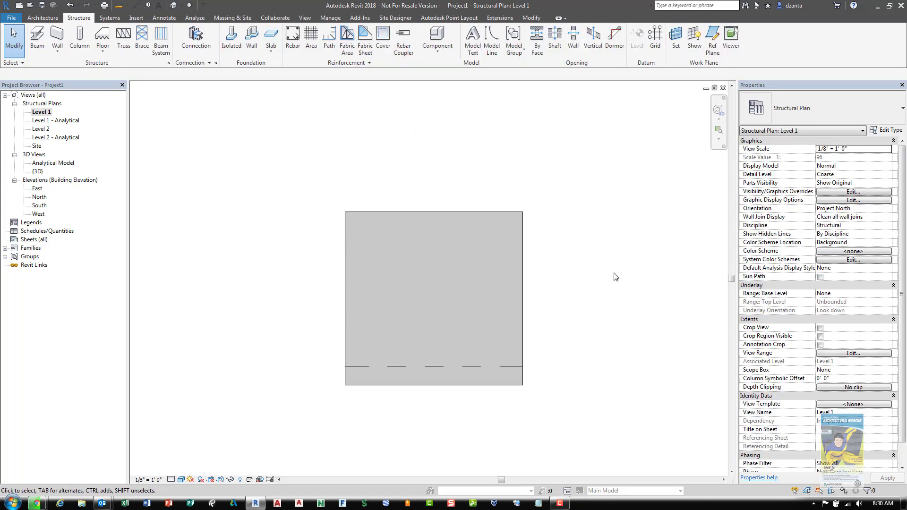
Start a Fabric Area and pick the foundation slab as its host
click(350, 54)
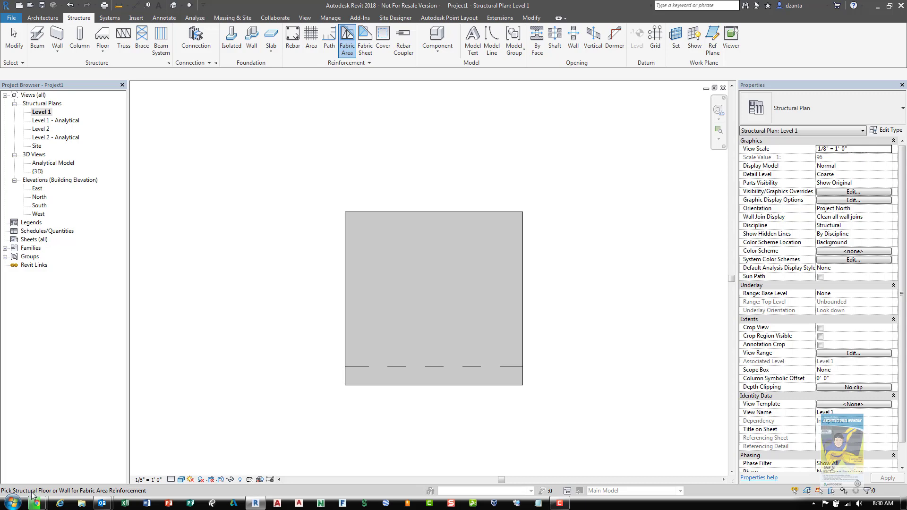
click(372, 213)
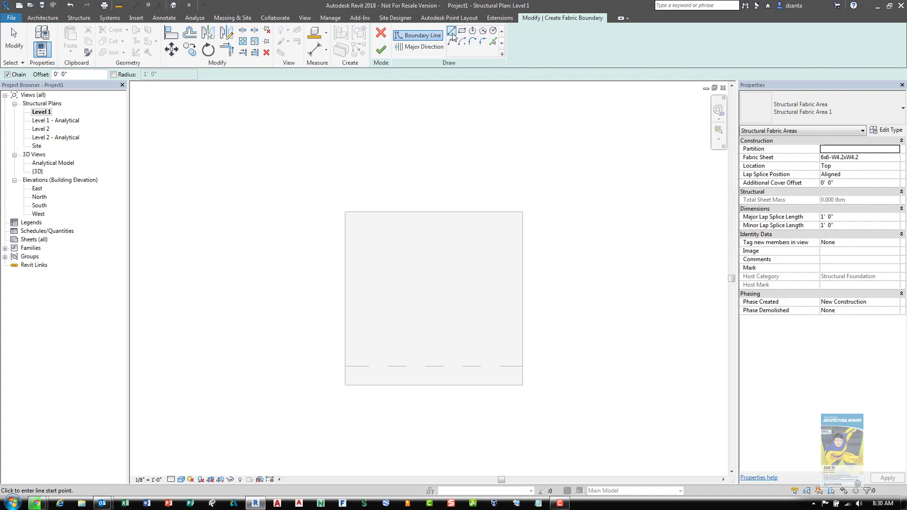
Sketch a rectangular boundary inside the slab edges, replacing two undone boundary lines
click(374, 401)
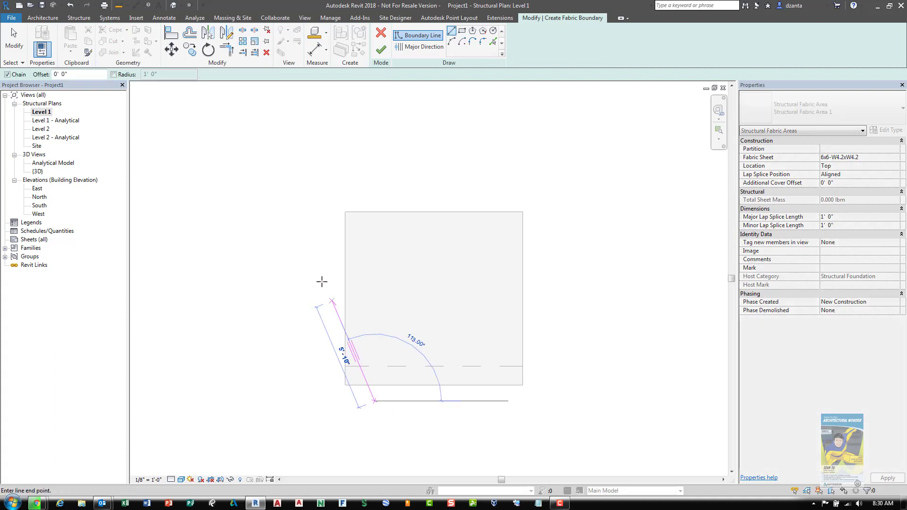
click(316, 275)
click(513, 196)
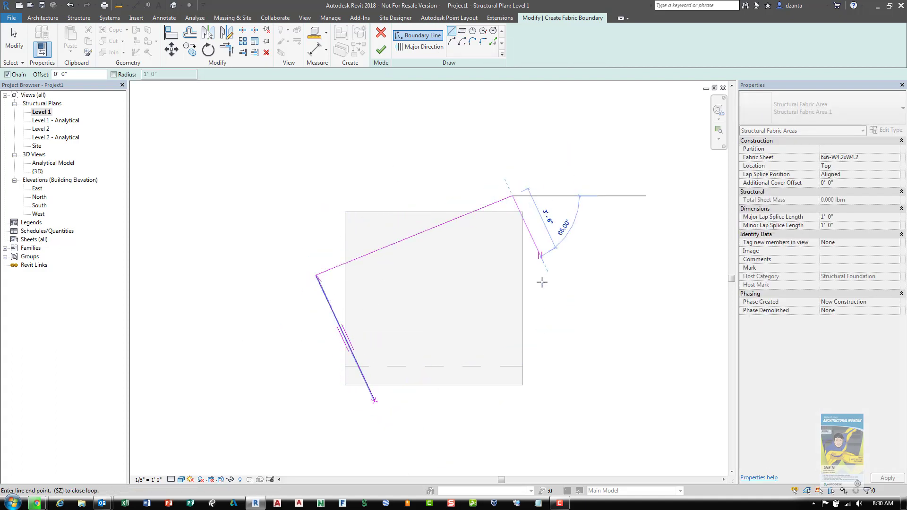
key(ctrl+z)
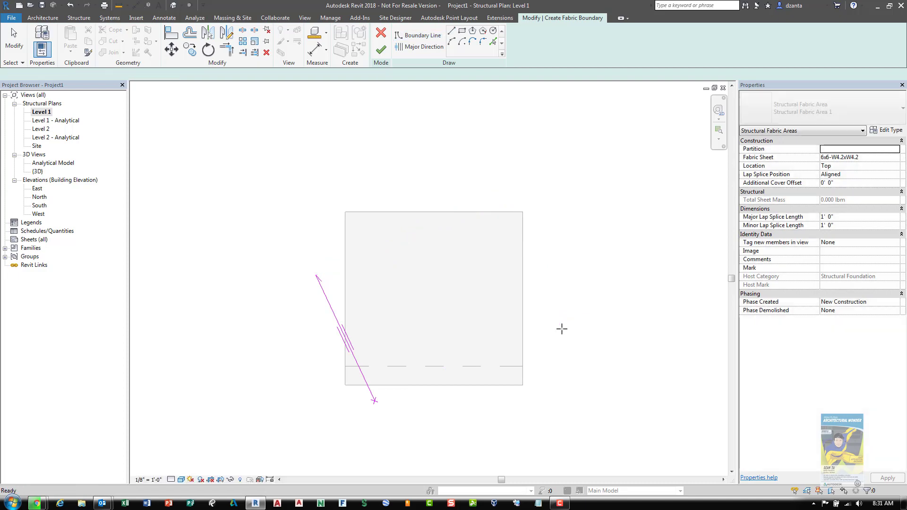
key(ctrl+z)
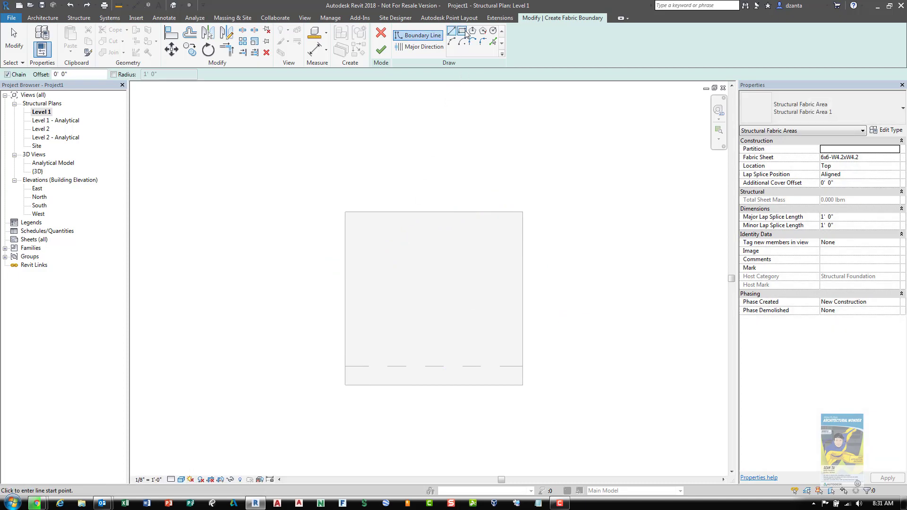
click(462, 30)
click(359, 359)
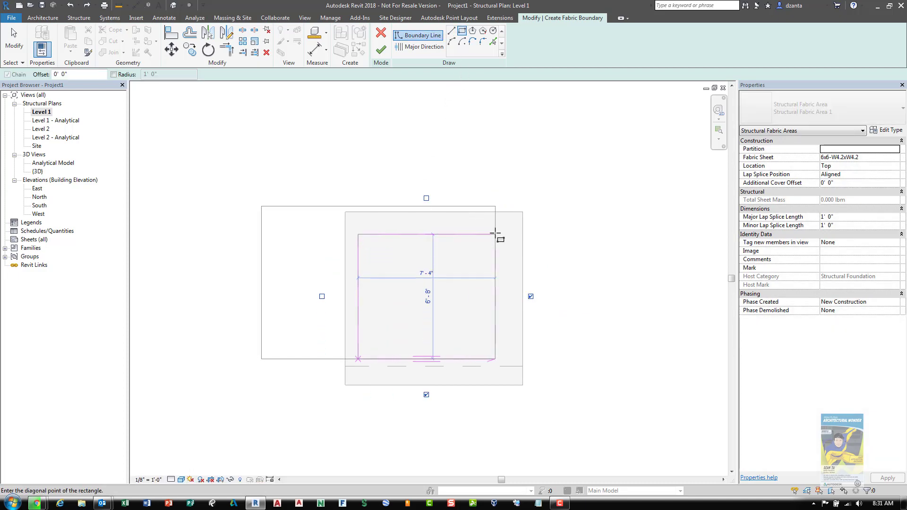
click(514, 228)
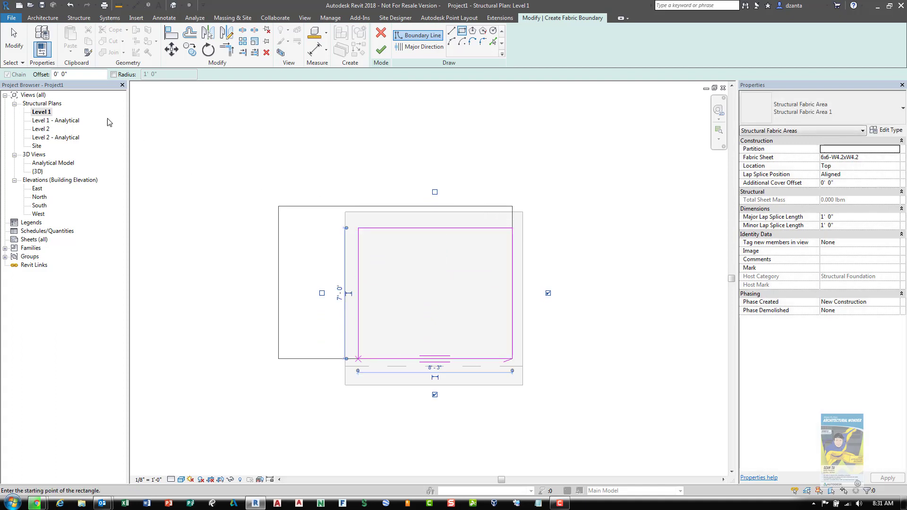
click(13, 42)
scroll(451, 281, up, 1)
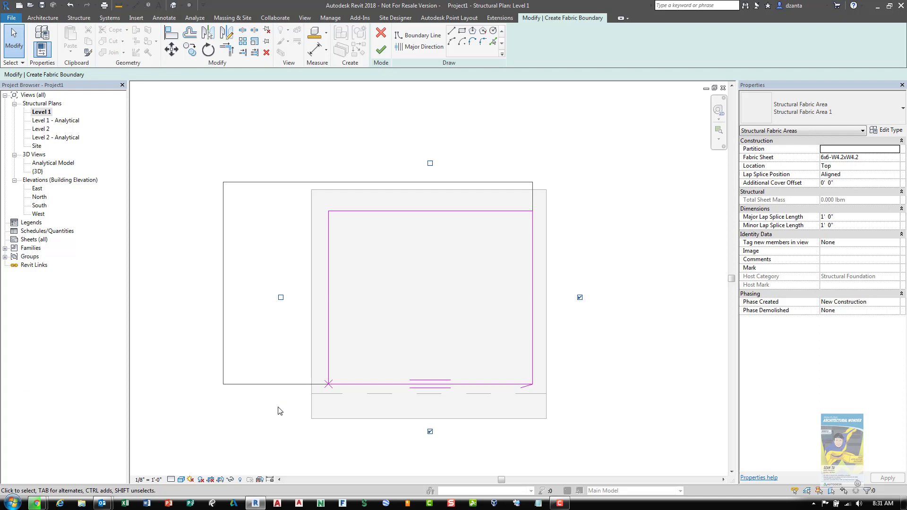
Redefine the major direction as a diagonal line from the slab's bottom left to top right
click(422, 47)
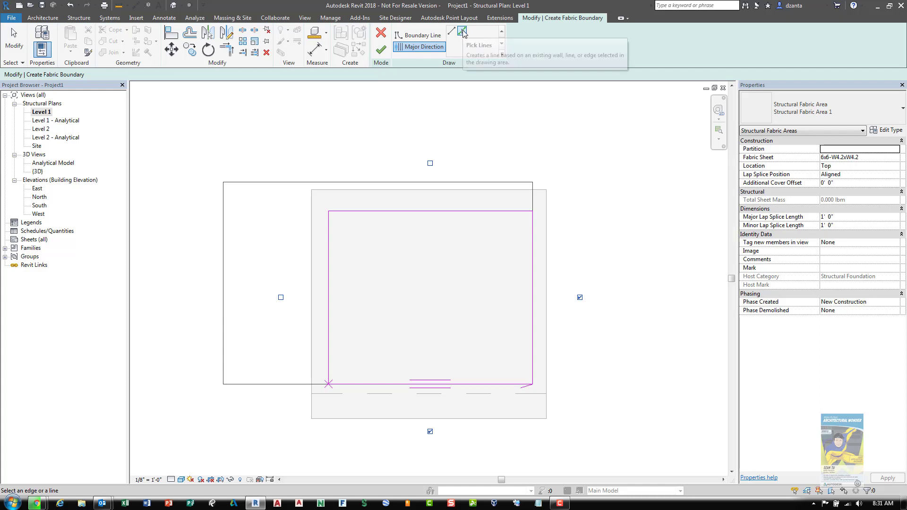
click(328, 239)
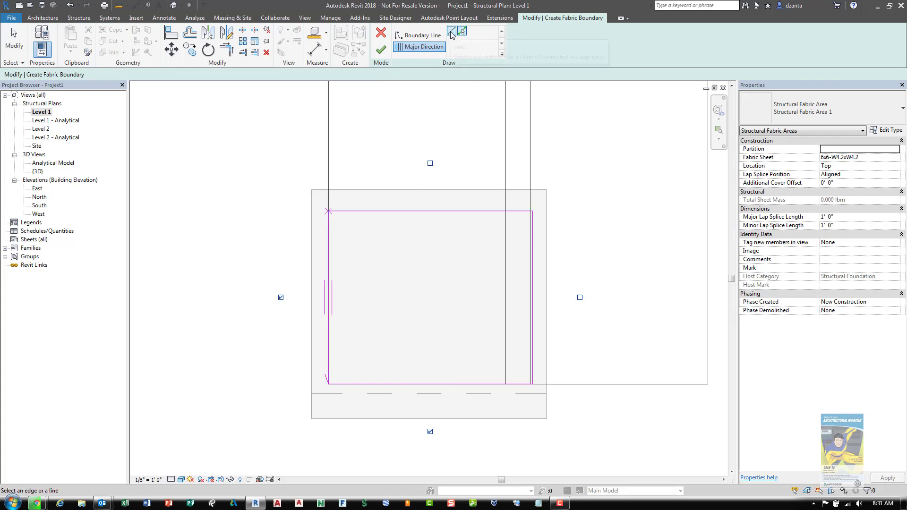
click(453, 32)
click(352, 360)
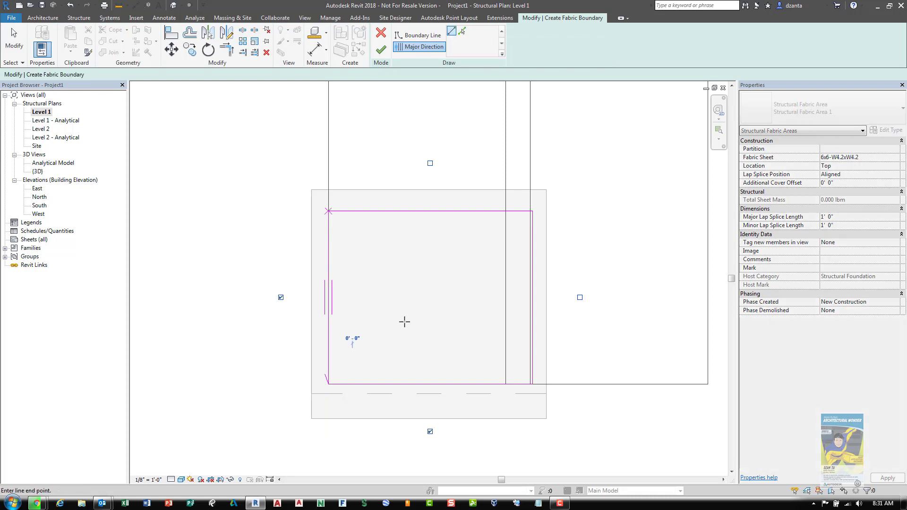
click(495, 241)
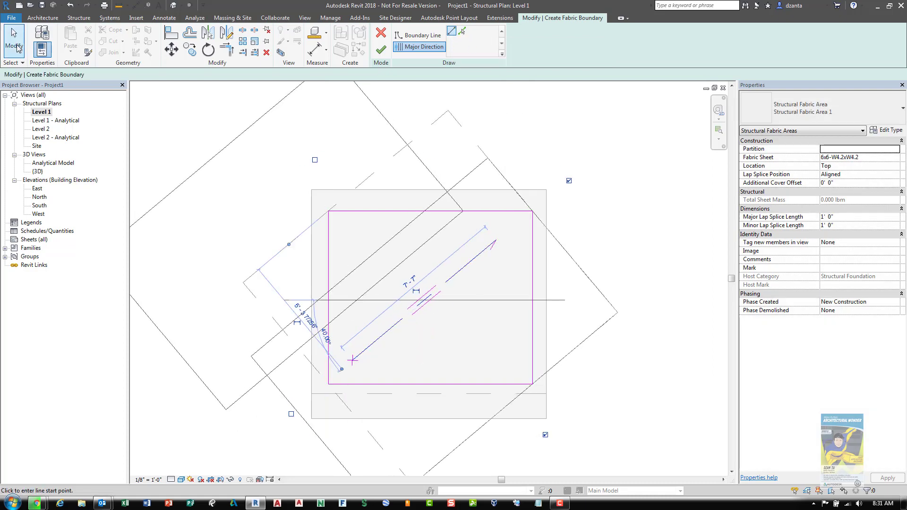
click(14, 41)
scroll(396, 270, down, 1)
middle_drag(516, 303, 527, 307)
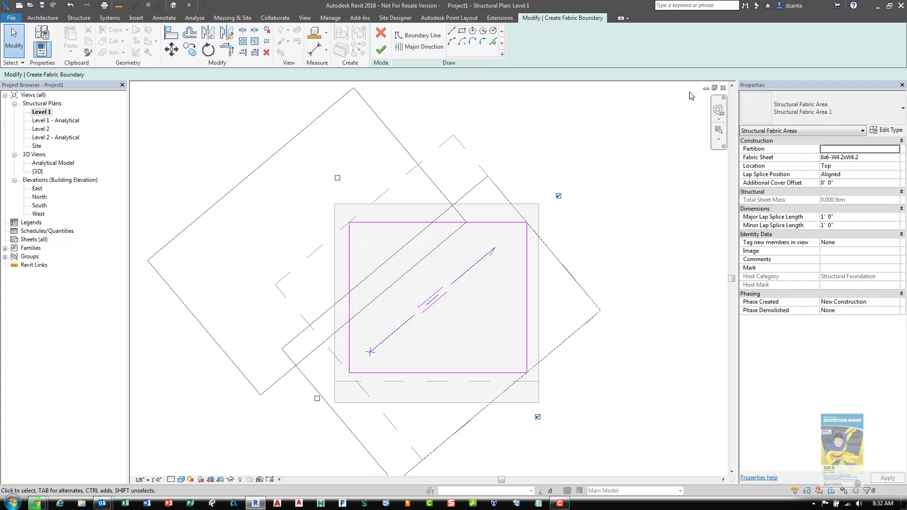
Review the fabric area type list and Type Properties, closing both without changes
click(820, 114)
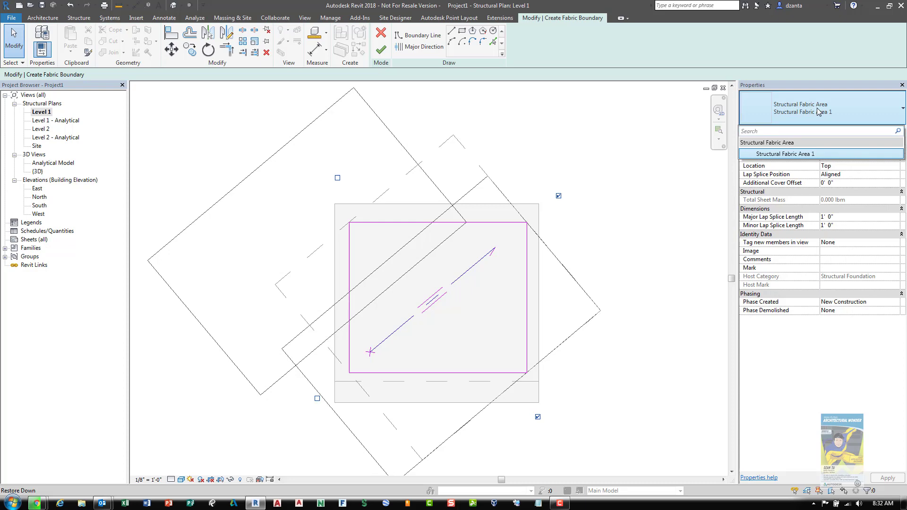
click(820, 112)
click(891, 131)
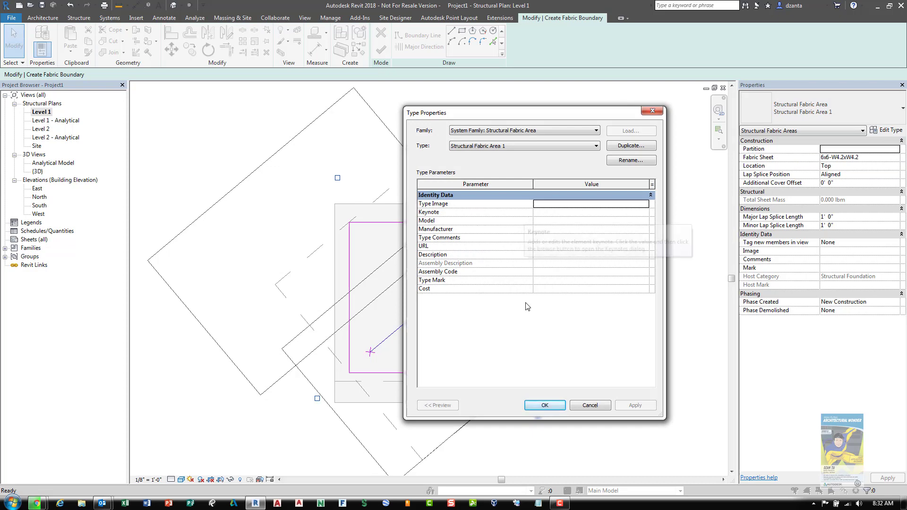
click(595, 406)
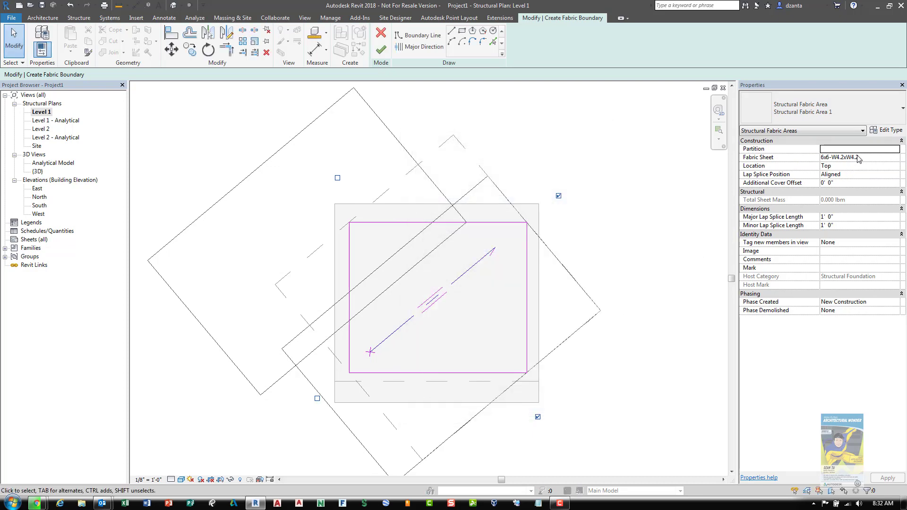
Set Fabric Sheet to 4x4-W2.9xW2.9, Major Half-way Stagger lap splicing, and both lap lengths to 4"
click(898, 159)
scroll(895, 182, up, 5)
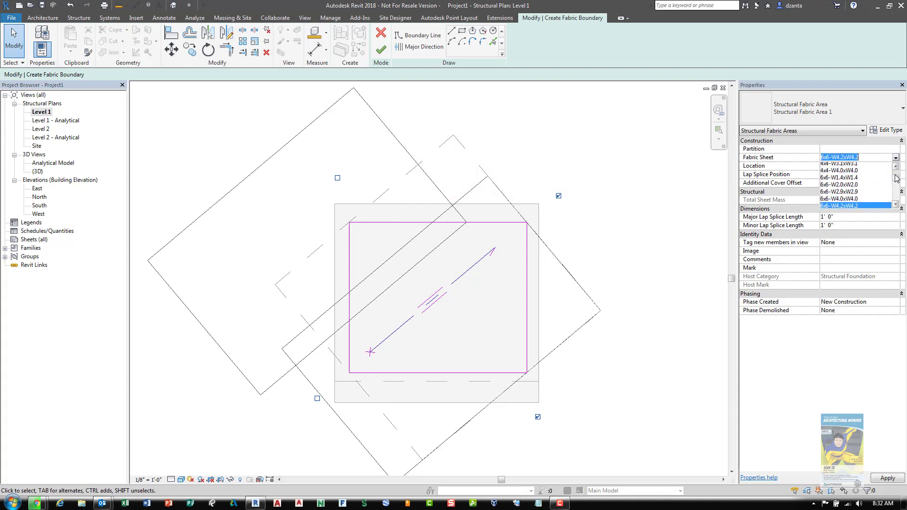
click(861, 180)
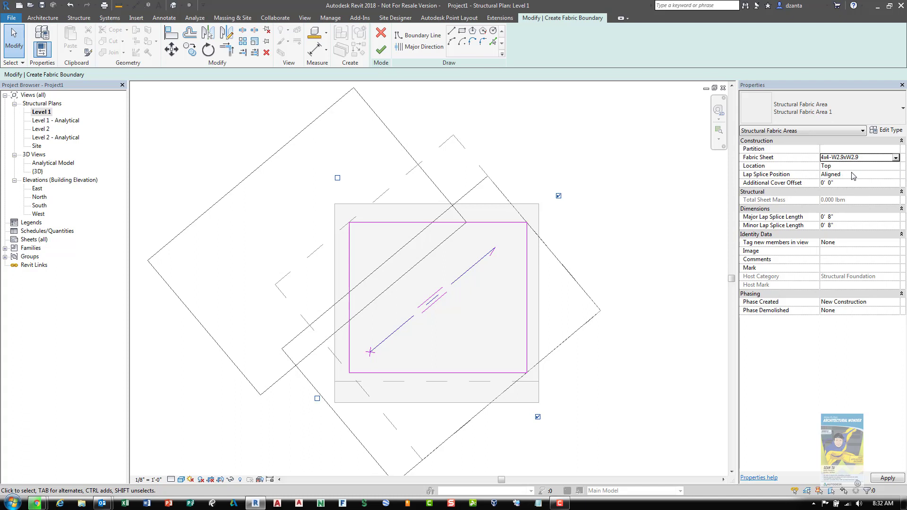
click(899, 176)
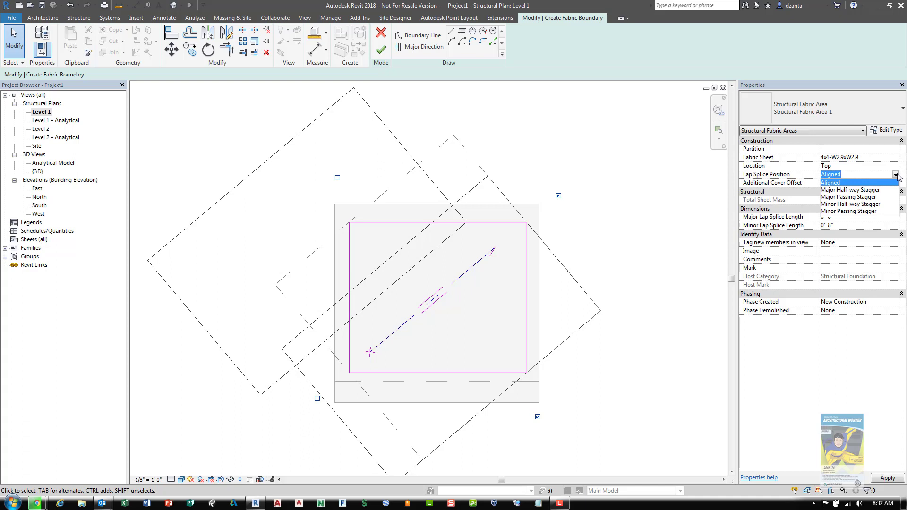
click(860, 190)
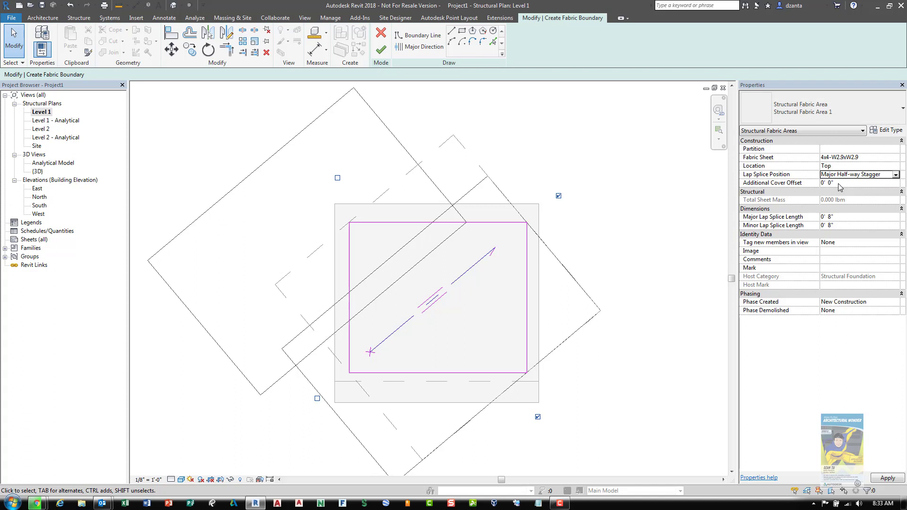
click(844, 218)
text(4)
click(842, 228)
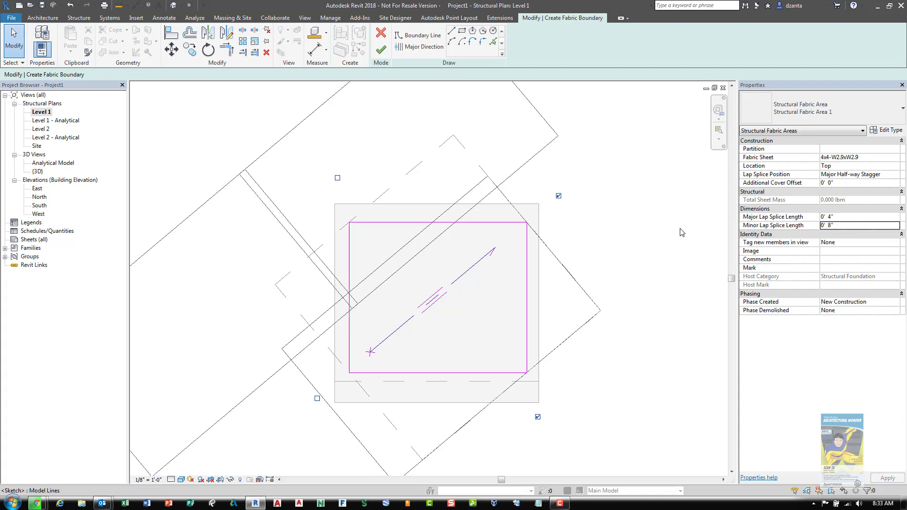
triple_click(849, 228)
text(4)
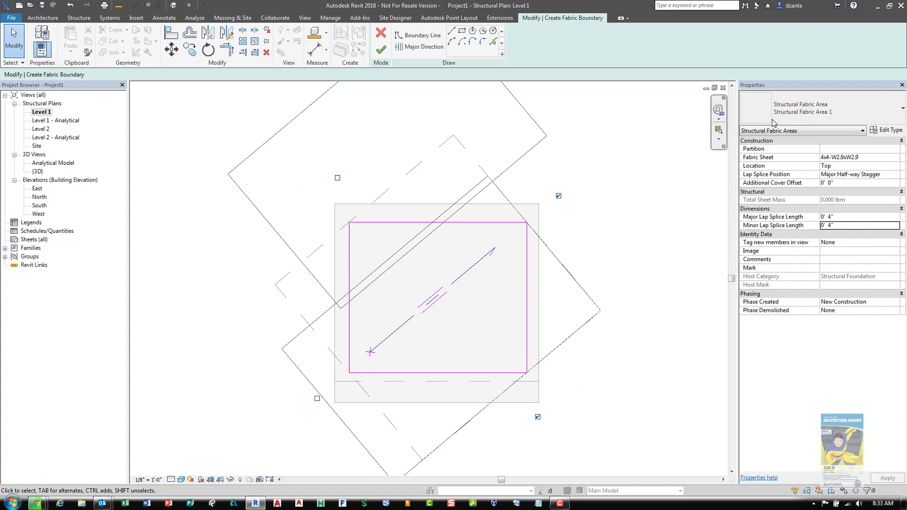
Finish the fabric area sketch and view the completed mesh over the slab
scroll(475, 170, down, 2)
middle_drag(475, 171, 543, 241)
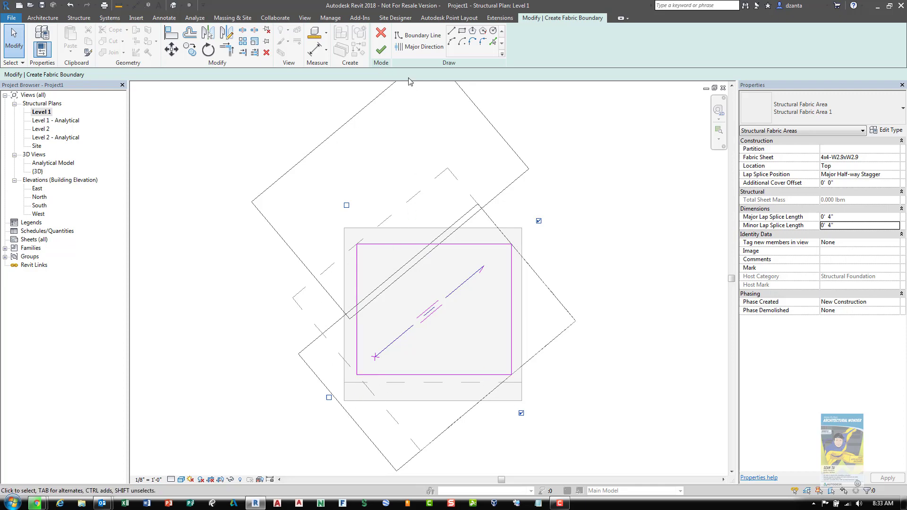
click(382, 49)
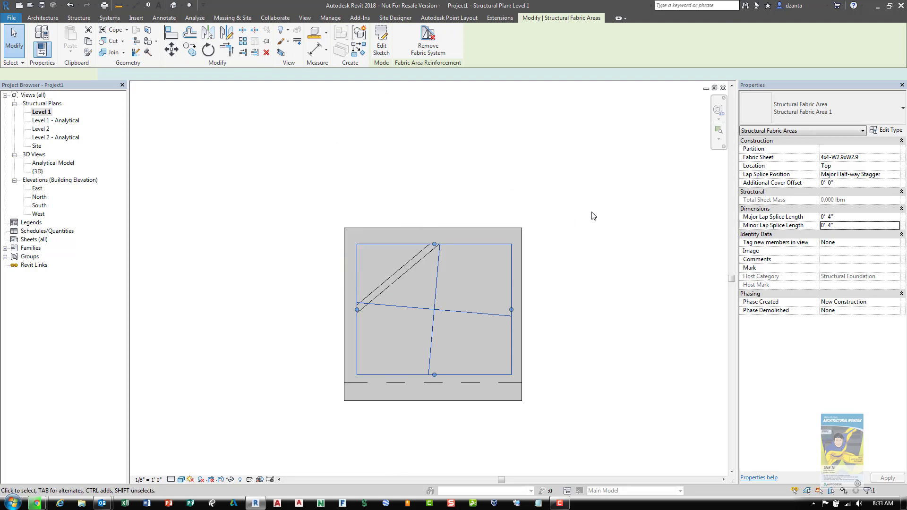
click(598, 212)
scroll(468, 298, up, 2)
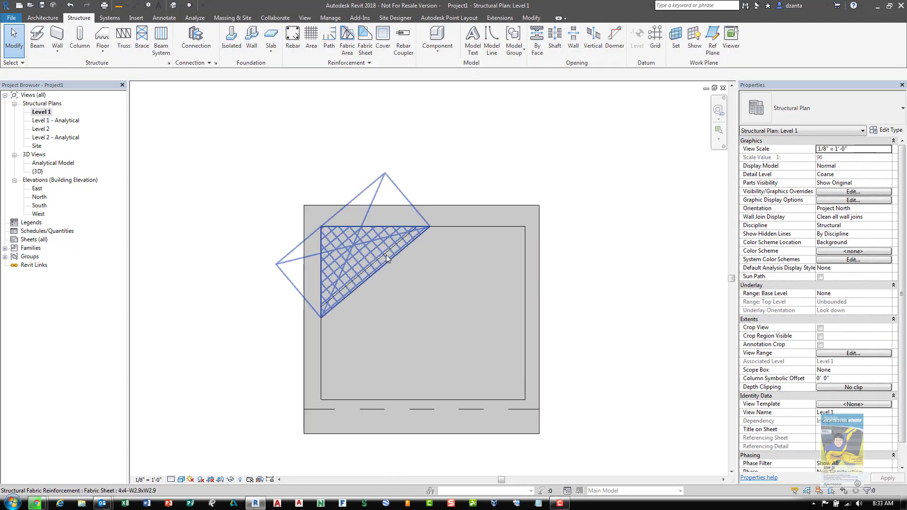
scroll(415, 170, down, 2)
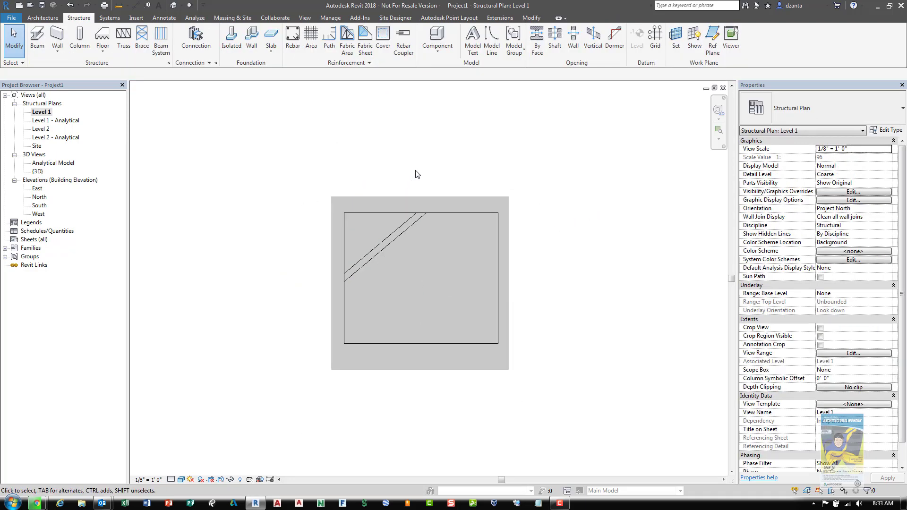
click(174, 5)
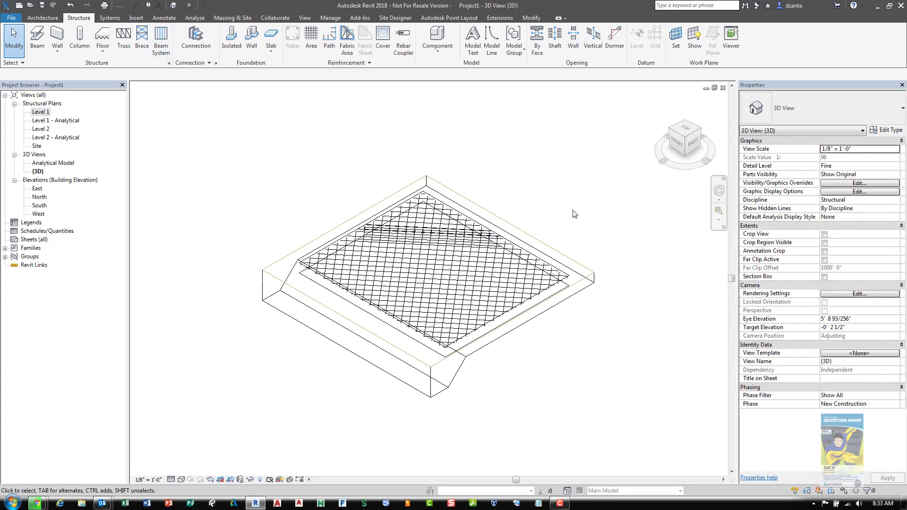
shift+middle_drag(589, 369, 418, 330)
scroll(418, 330, up, 8)
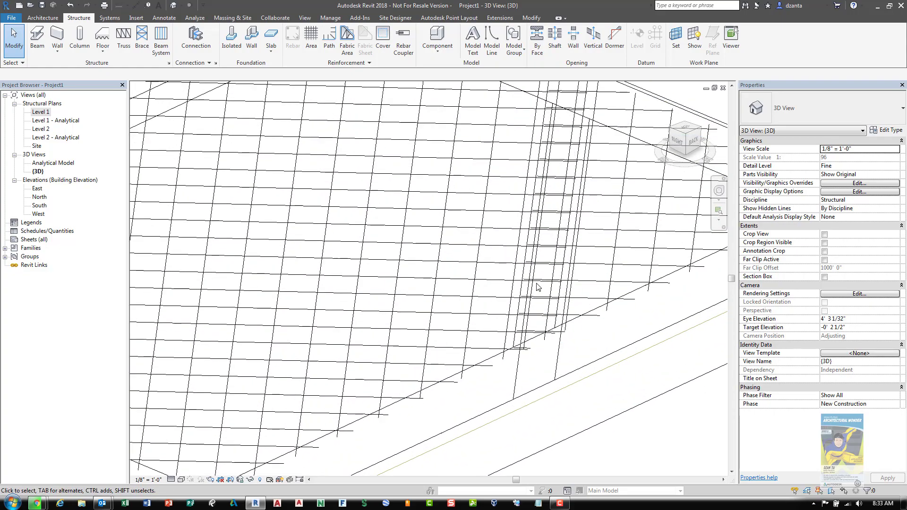
scroll(533, 365, down, 8)
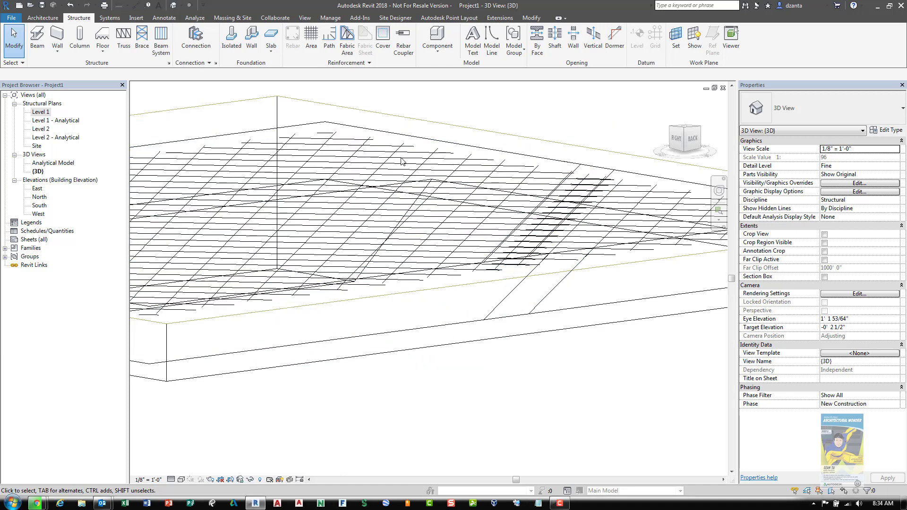
click(411, 189)
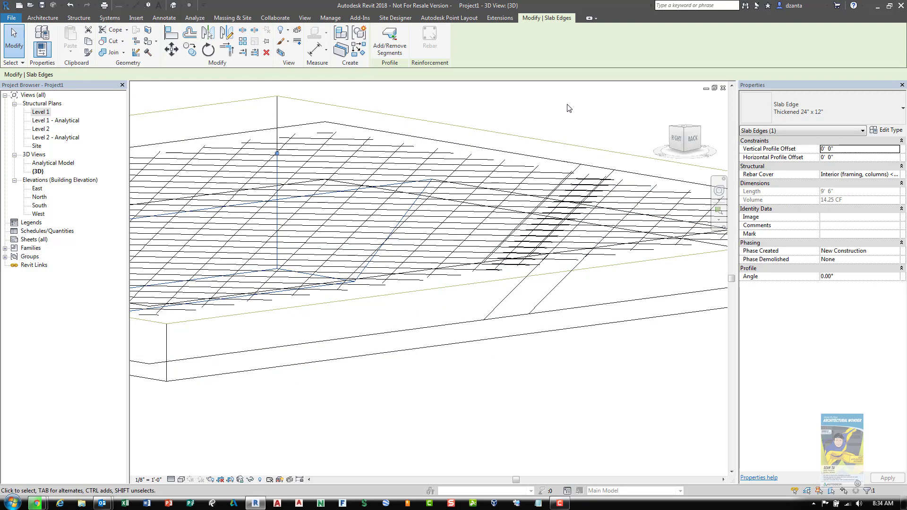
click(569, 108)
shift+middle_drag(484, 298, 563, 357)
scroll(563, 358, down, 5)
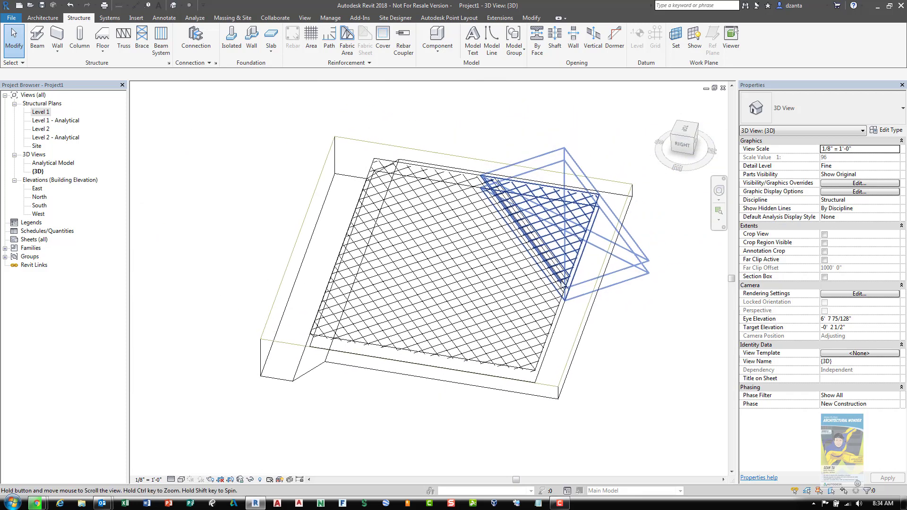
Reopen the fabric area's boundary sketch and make its left edge the major direction
click(537, 285)
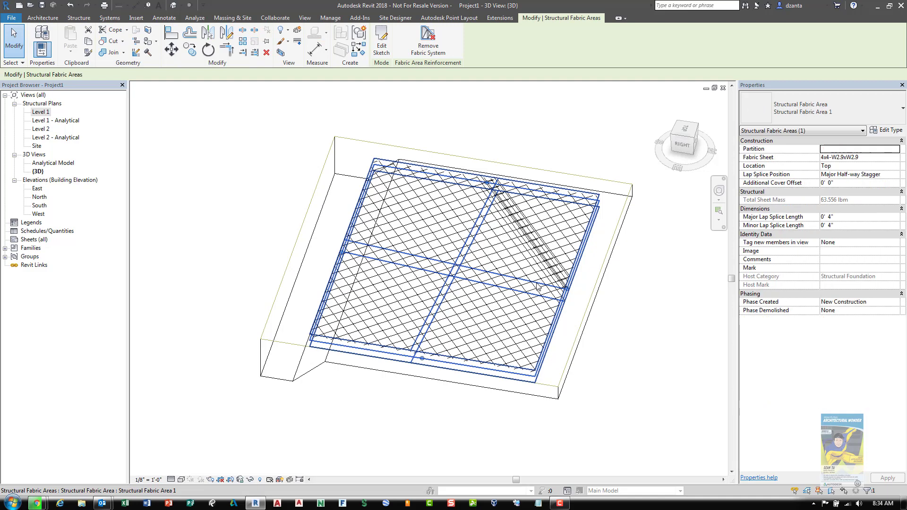
click(381, 38)
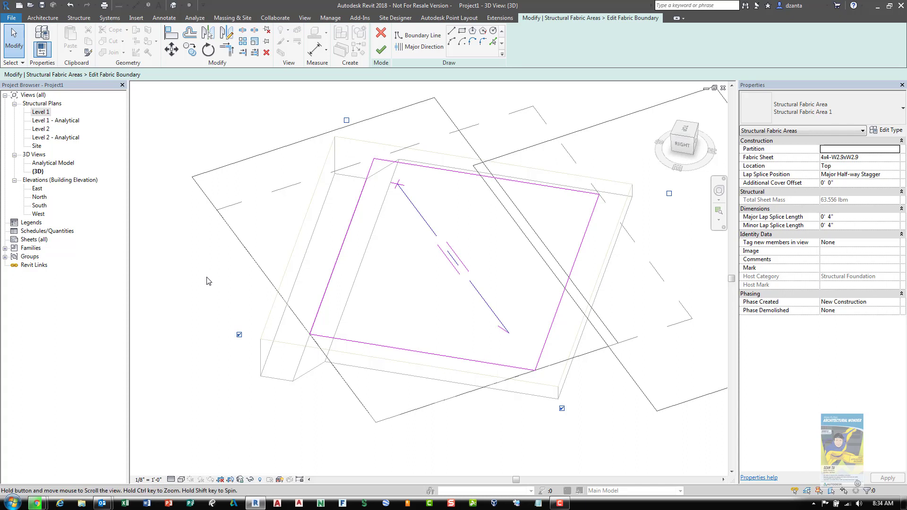
middle_drag(210, 279, 196, 314)
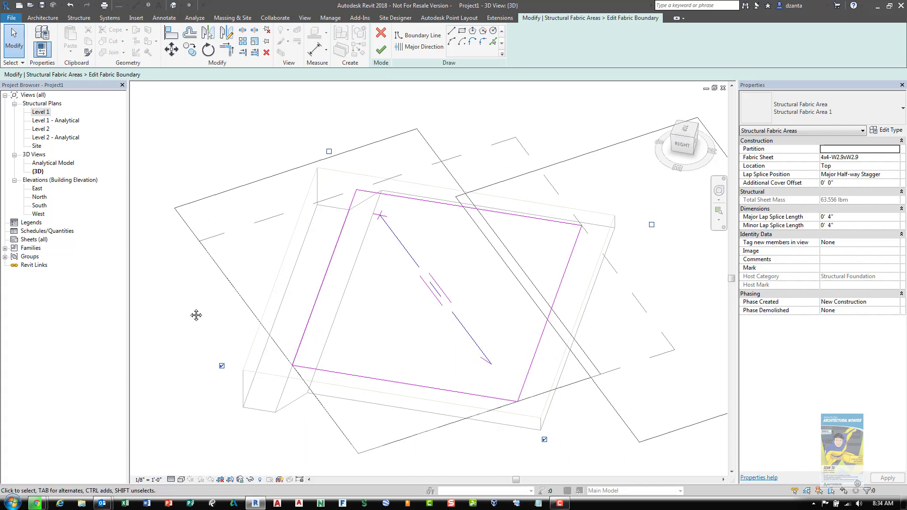
click(407, 47)
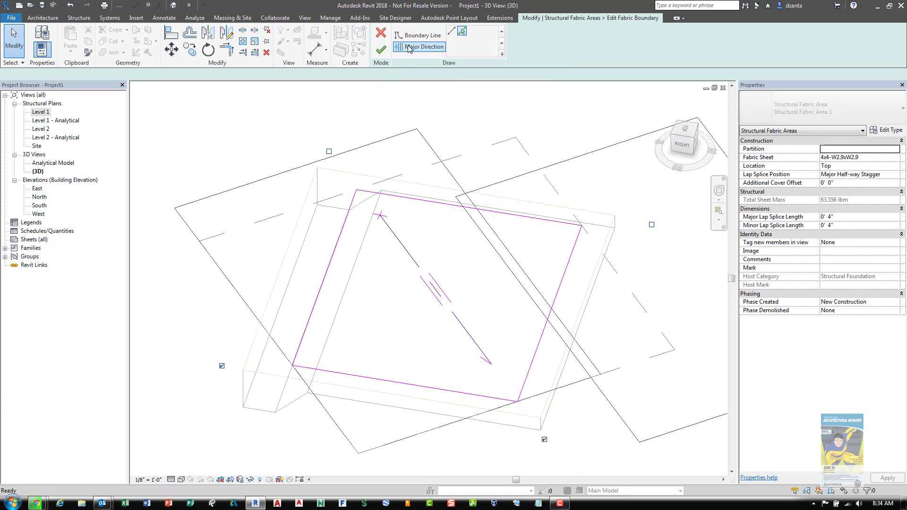
click(333, 262)
Stop the left edge governing sheet layout and make the right edge the minor-direction ending edge
scroll(428, 196, down, 1)
scroll(470, 272, down, 2)
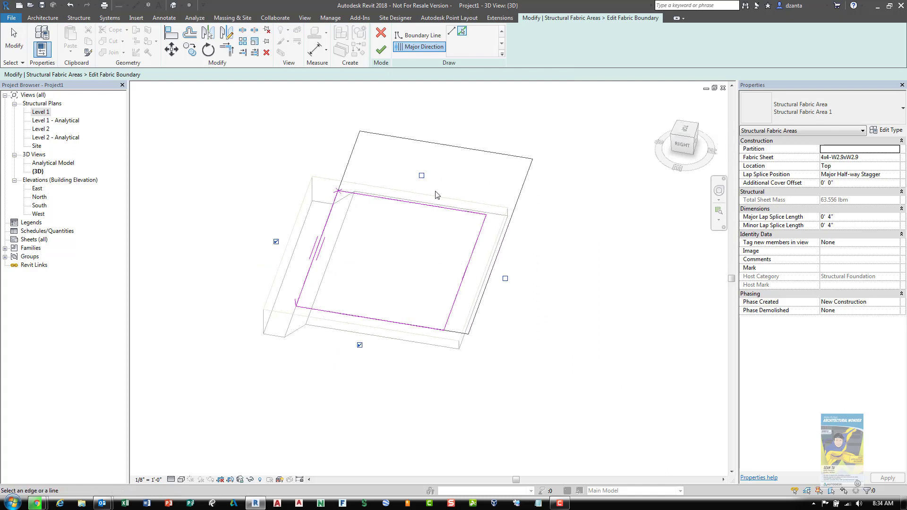
click(276, 241)
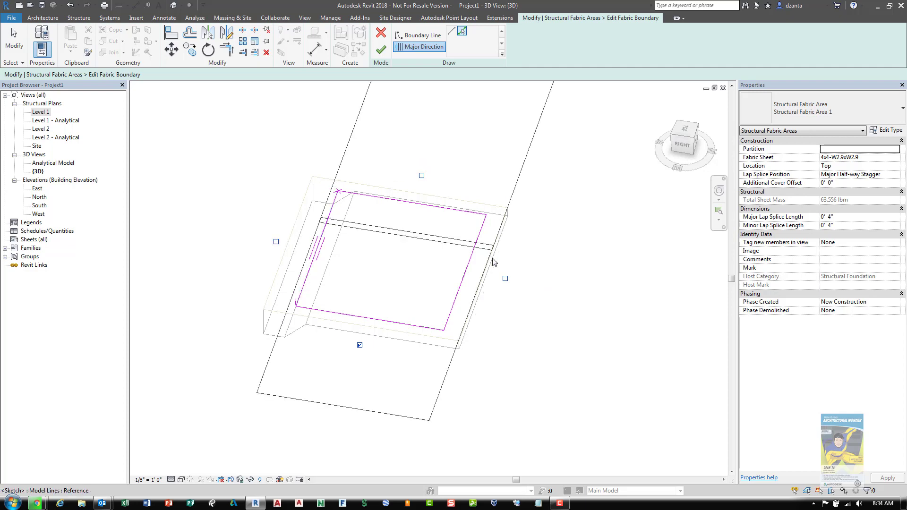
click(505, 279)
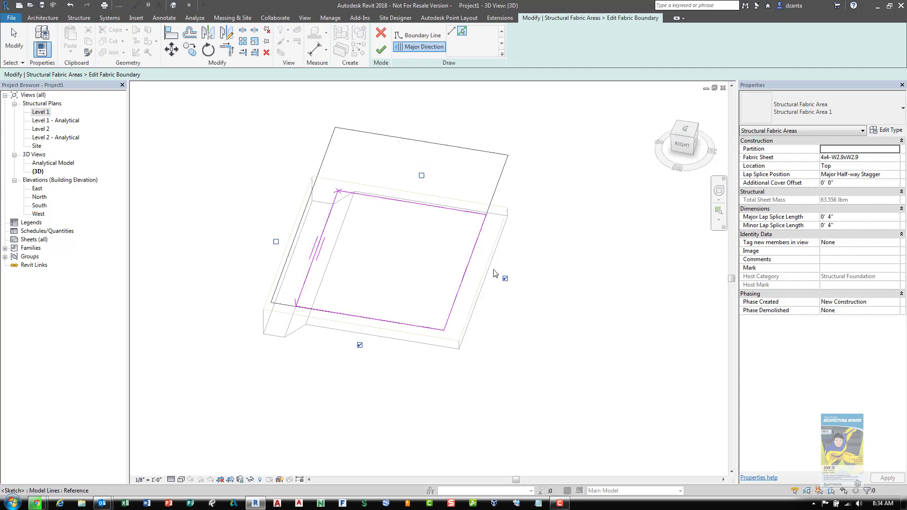
mouse_move(496, 276)
shift+middle_down()
mouse_move(496, 294)
mouse_move(471, 217)
mouse_move(468, 330)
mouse_move(491, 341)
mouse_move(426, 265)
mouse_move(406, 141)
shift+middle_up()
click(381, 49)
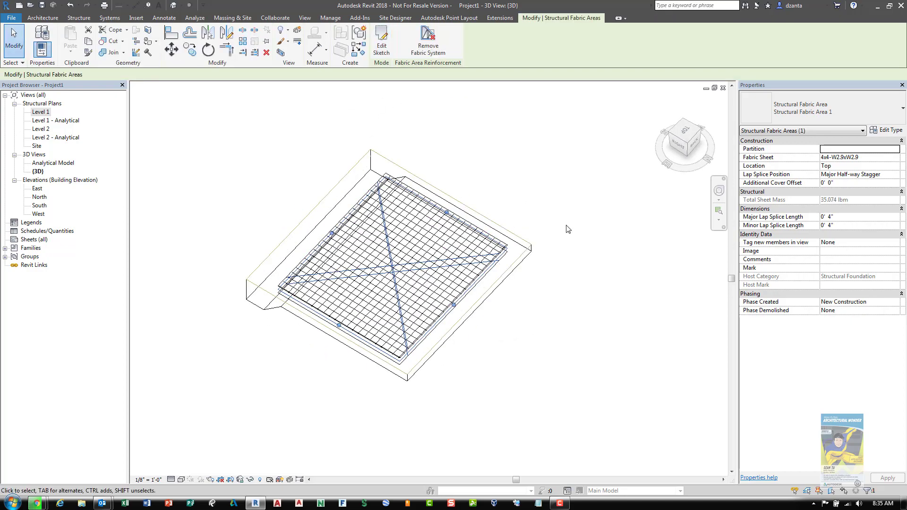
shift+middle_drag(420, 313, 377, 285)
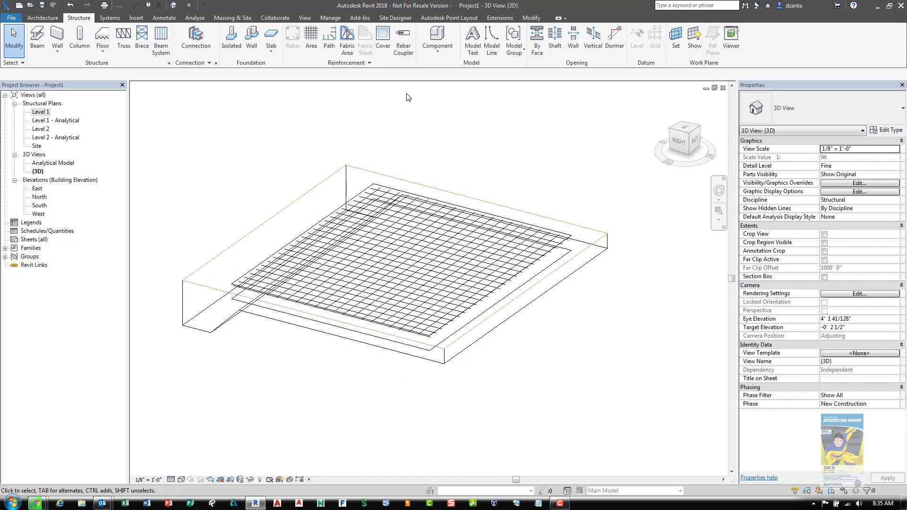
scroll(473, 164, up, 5)
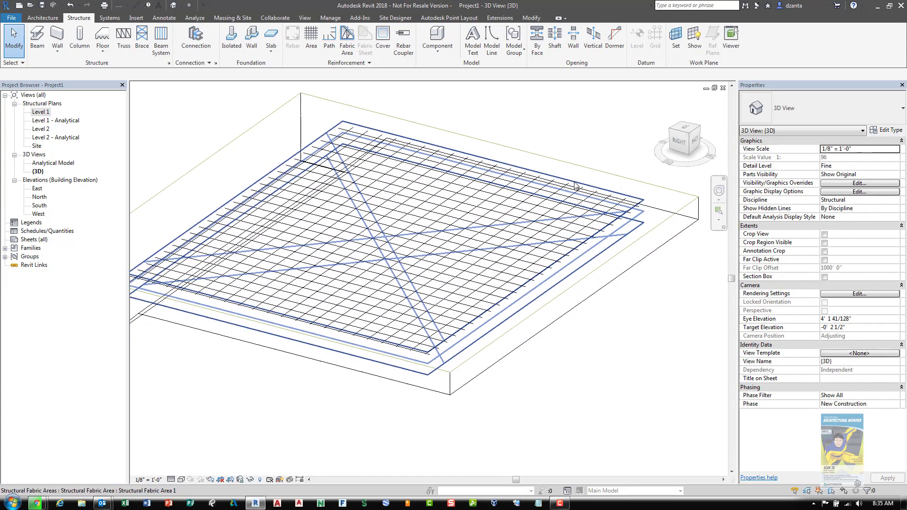
shift+middle_drag(575, 185, 497, 281)
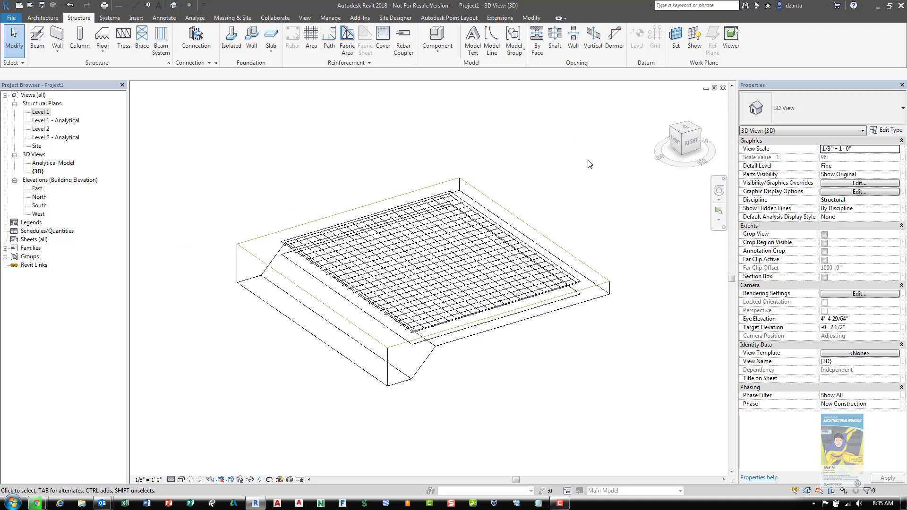